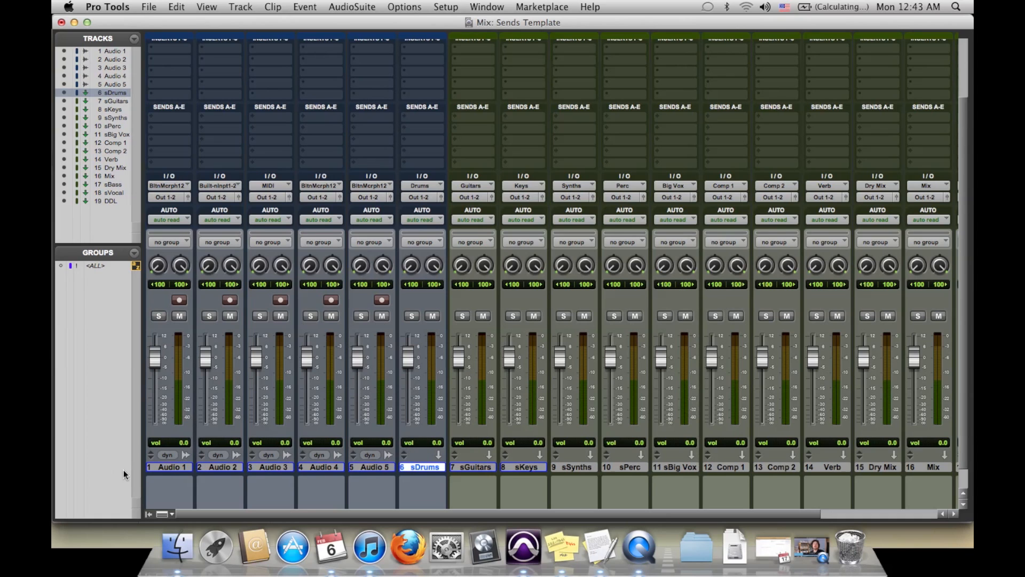
- Route the outputs of tracks Audio 1 through Audio 5 to the Drums (Stereo) bus and set their inputs to no input
click(381, 466)
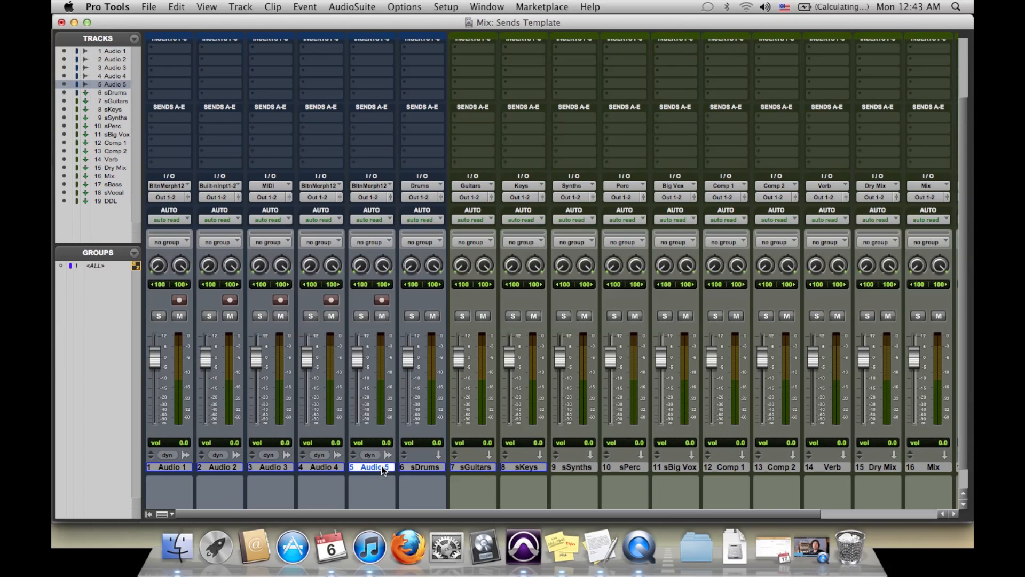
shift+click(165, 468)
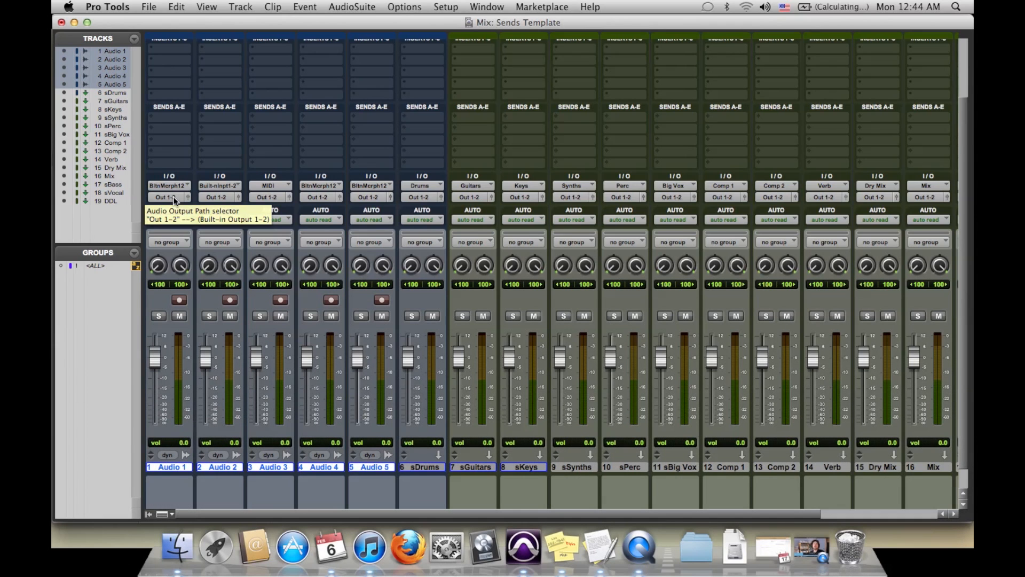
click(173, 197)
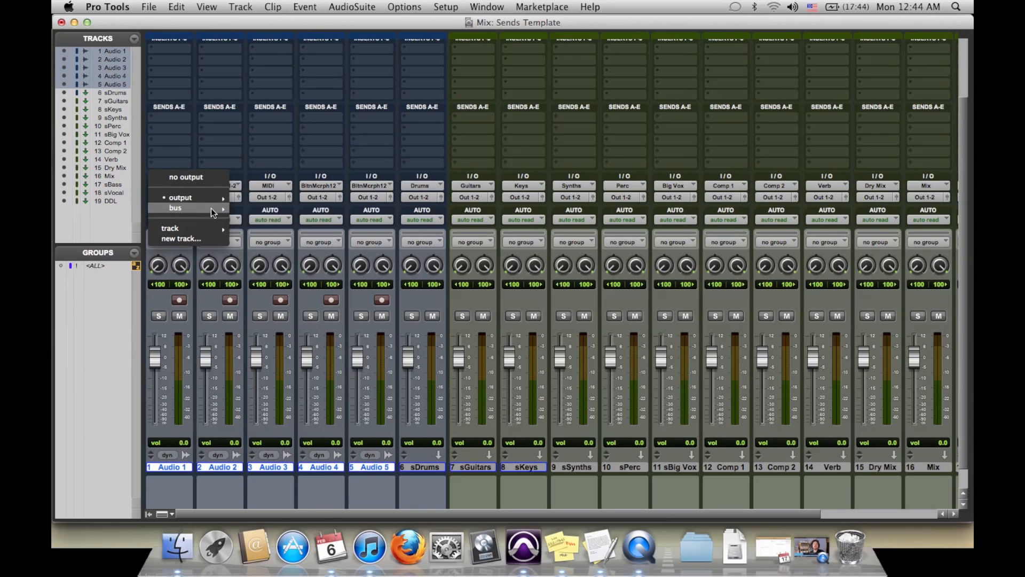
mouse_move(212, 209)
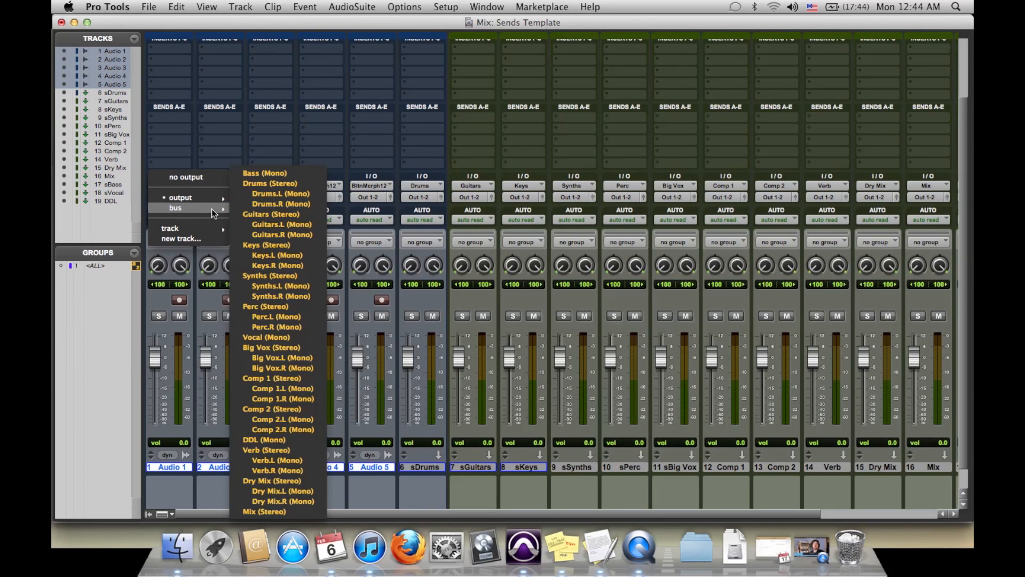
alt+shift+click(258, 187)
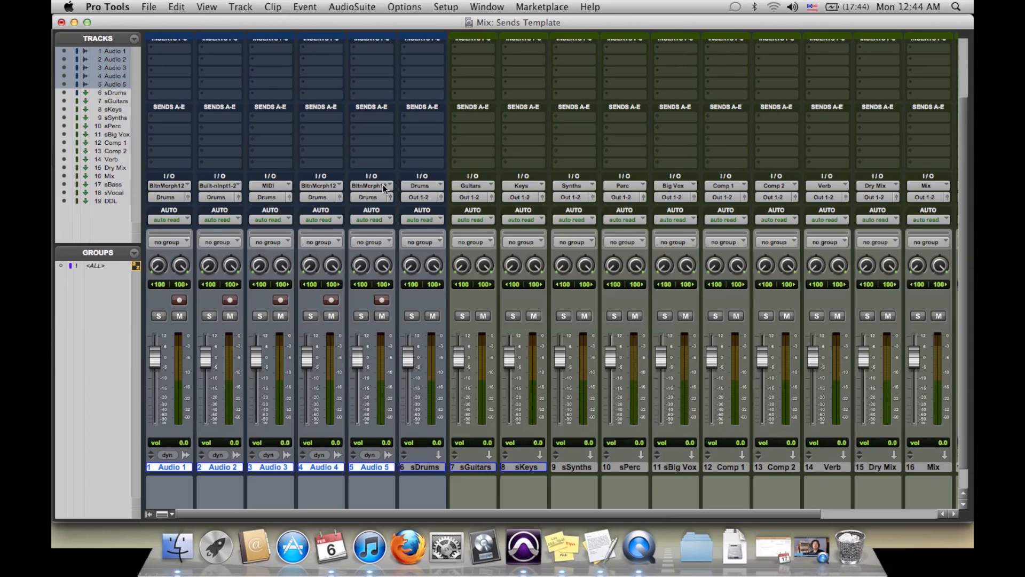
click(172, 186)
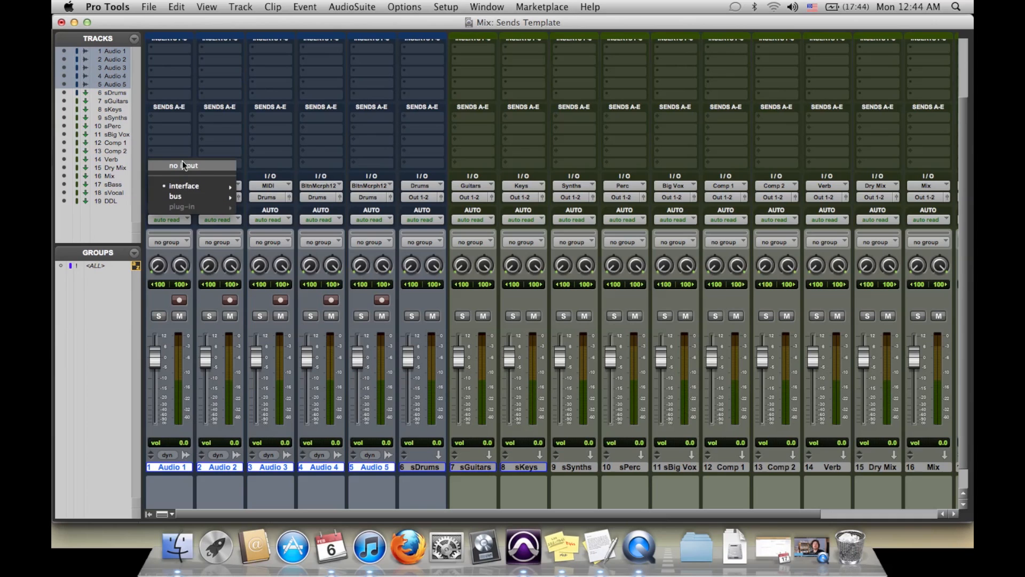
alt+shift+click(184, 166)
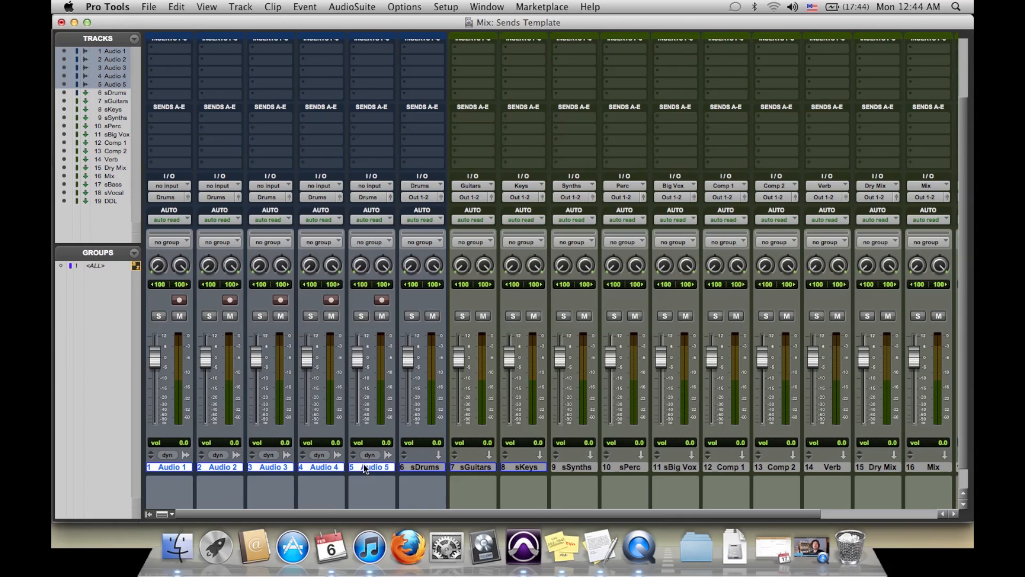
- Route the output of the sDrums track to the Dry Mix (Stereo) bus
click(409, 467)
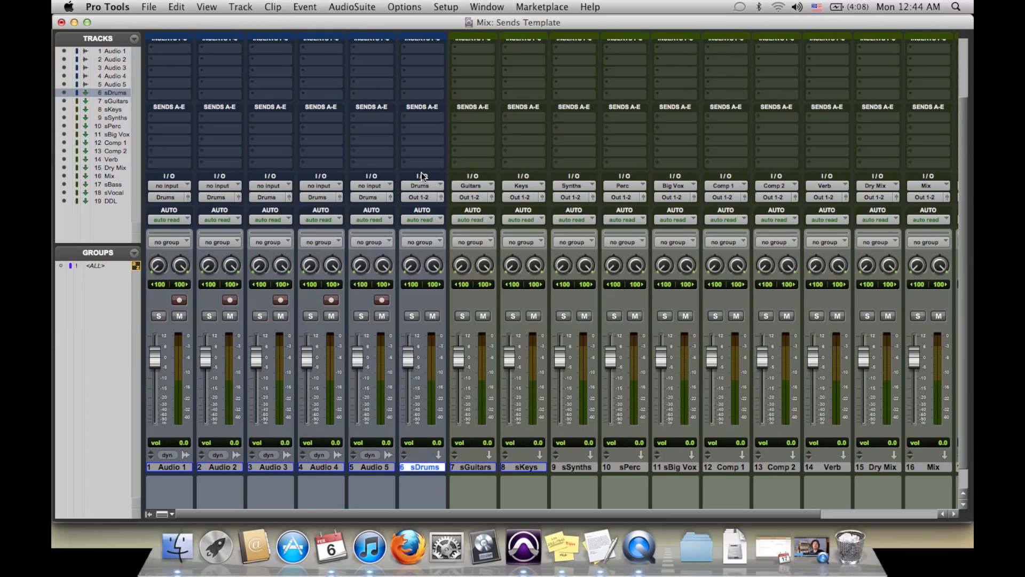
click(431, 198)
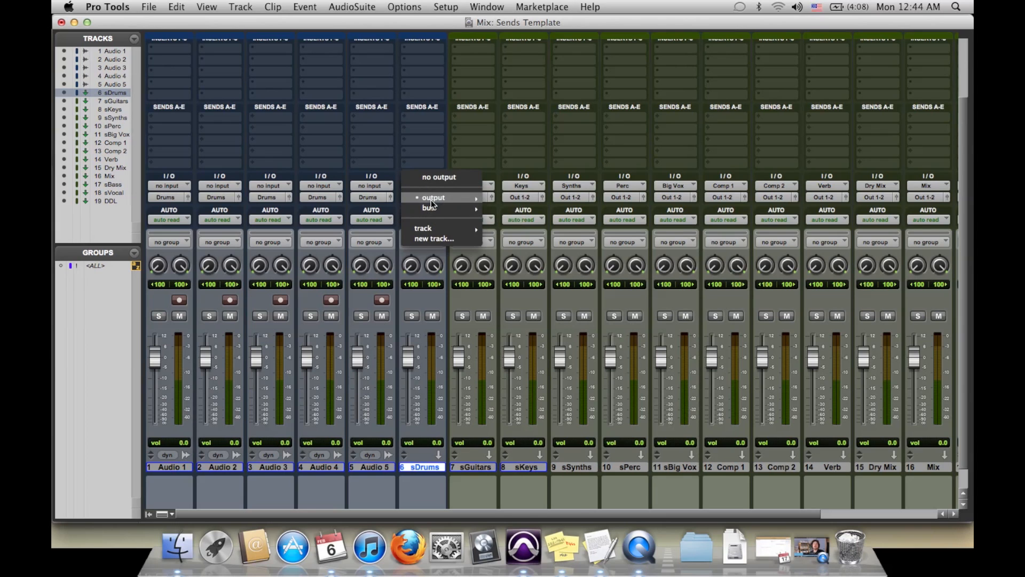
mouse_move(441, 207)
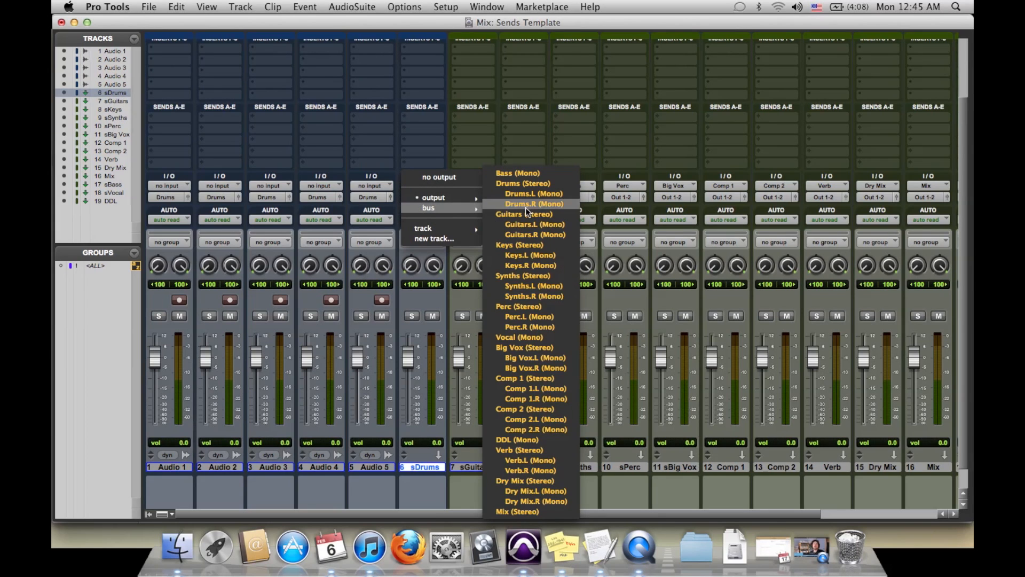
click(522, 483)
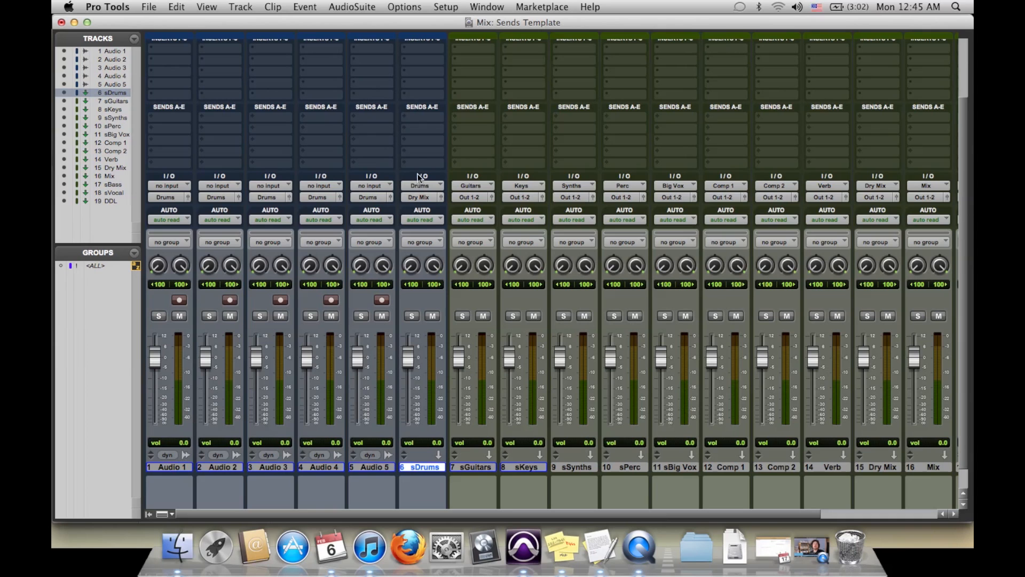
- Add a send to the Comp 1 (Stereo) bus in slot D of sDrums, keeping its level at -∞
click(406, 151)
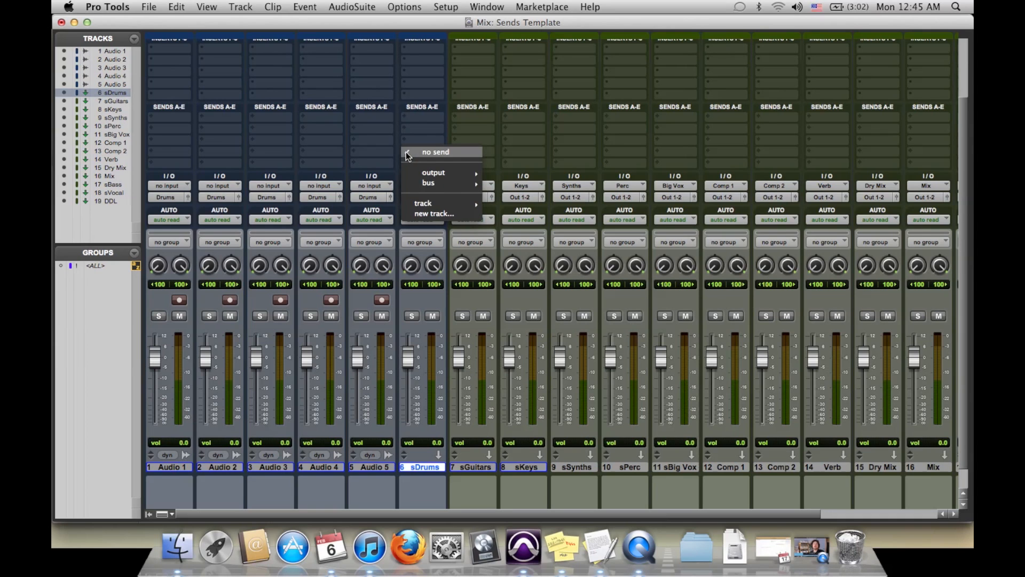
mouse_move(458, 182)
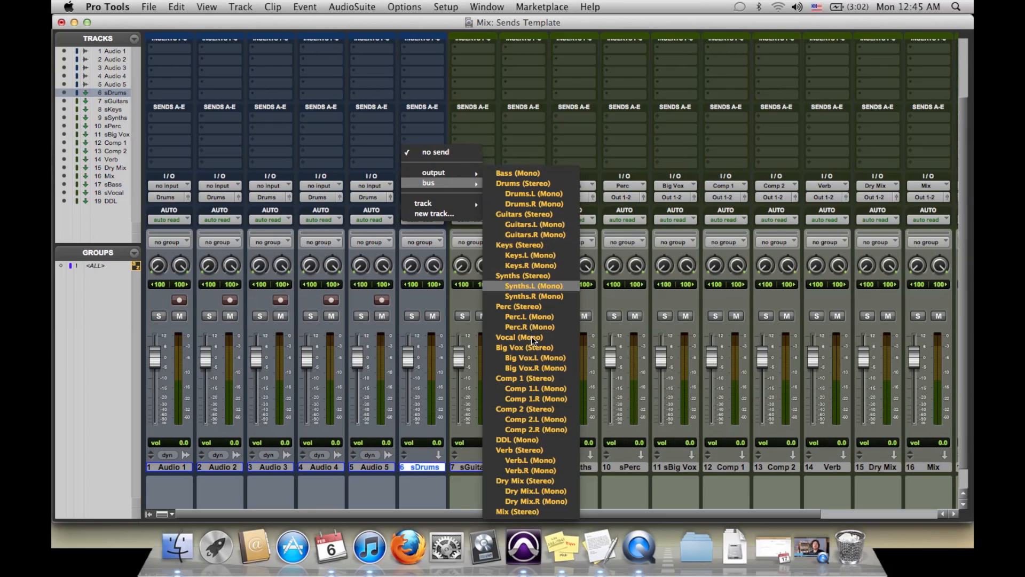
click(533, 378)
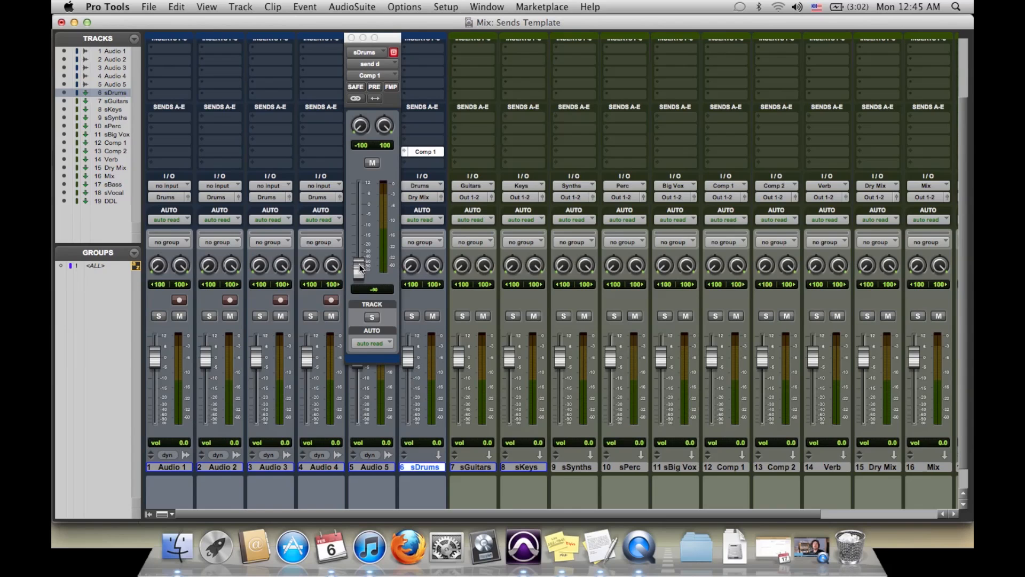
mouse_move(360, 270)
mouse_down()
mouse_move(368, 253)
mouse_move(363, 283)
mouse_up()
click(352, 37)
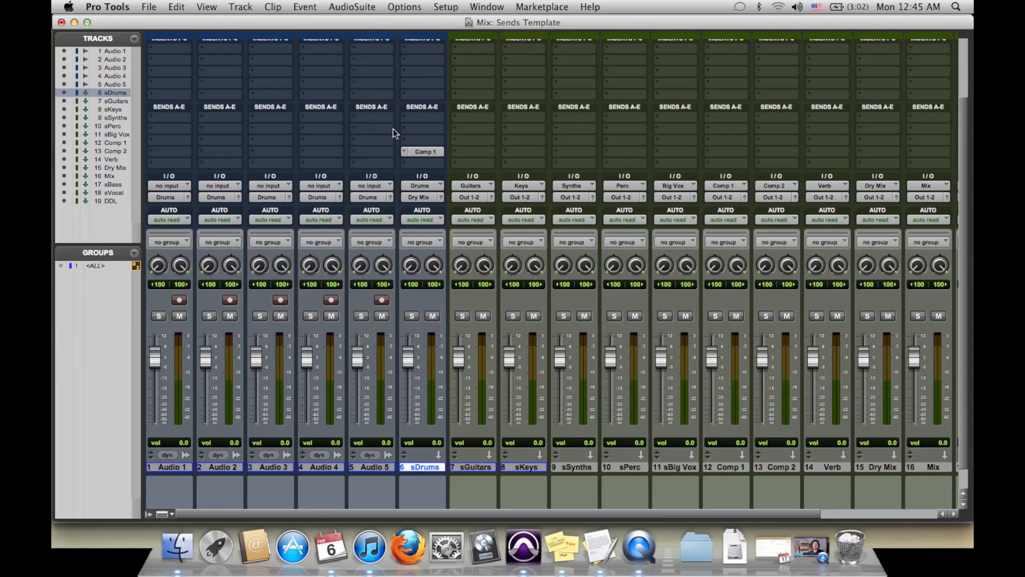
- Add a send to the Comp 2 (Stereo) bus in slot E of sDrums and close the send window
click(407, 161)
mouse_move(454, 194)
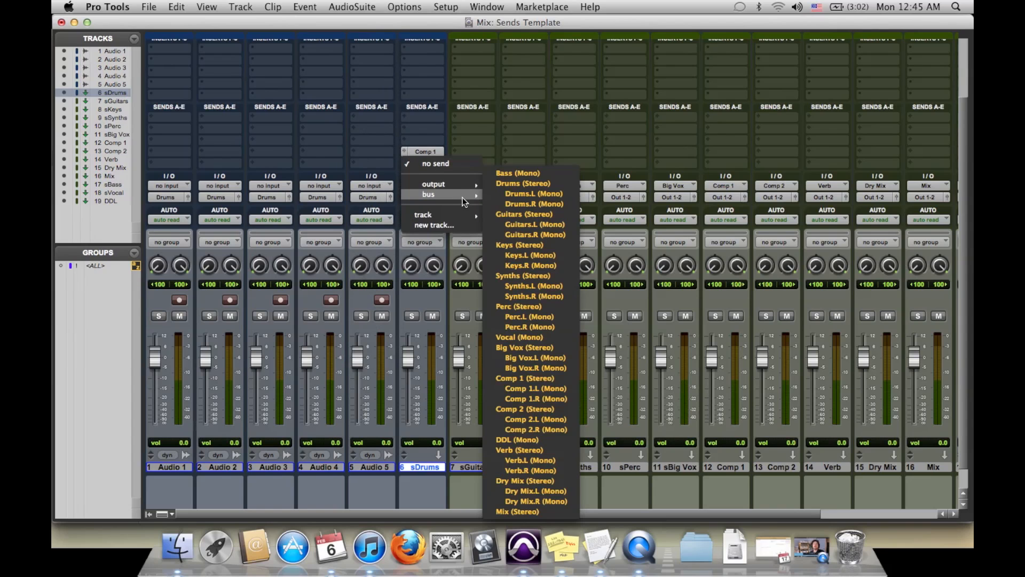
click(527, 409)
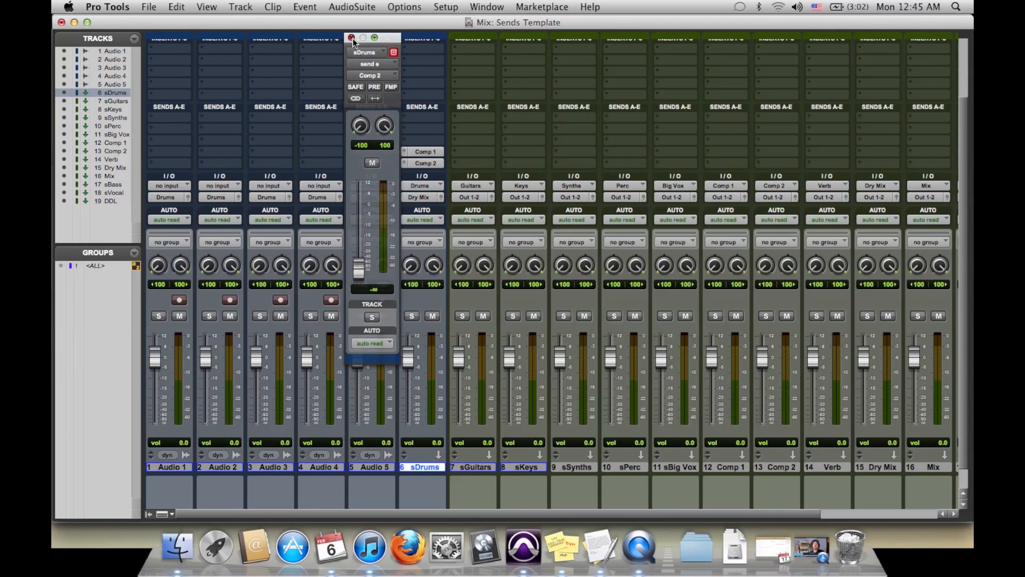
click(351, 38)
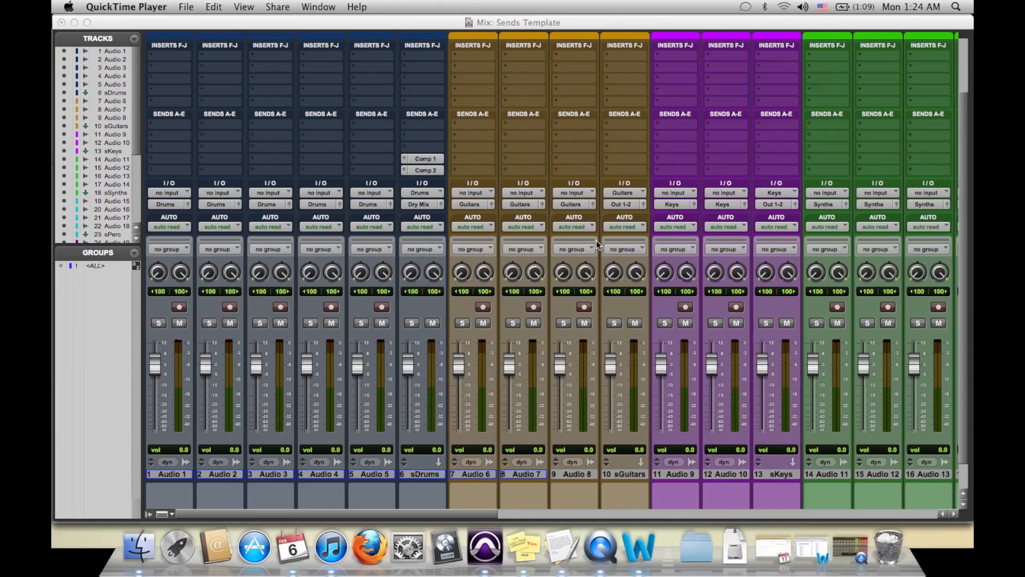
- Move the Dry Mix and Mix tracks to the end of the mixer, after DDL
scroll(596, 239, right, 10)
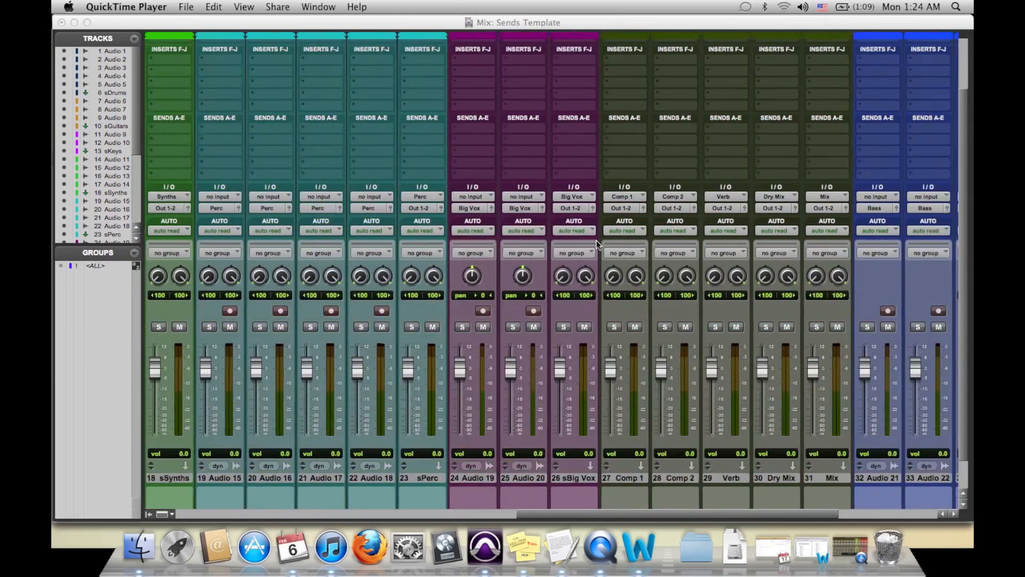
scroll(596, 239, right, 3)
scroll(596, 239, down, 3)
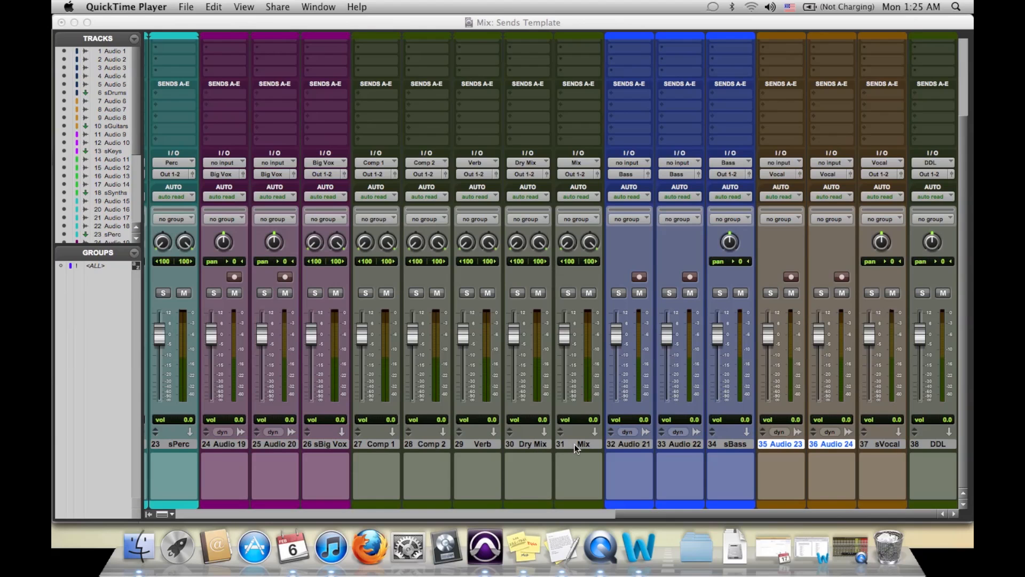
drag(531, 444, 964, 422)
drag(541, 444, 945, 410)
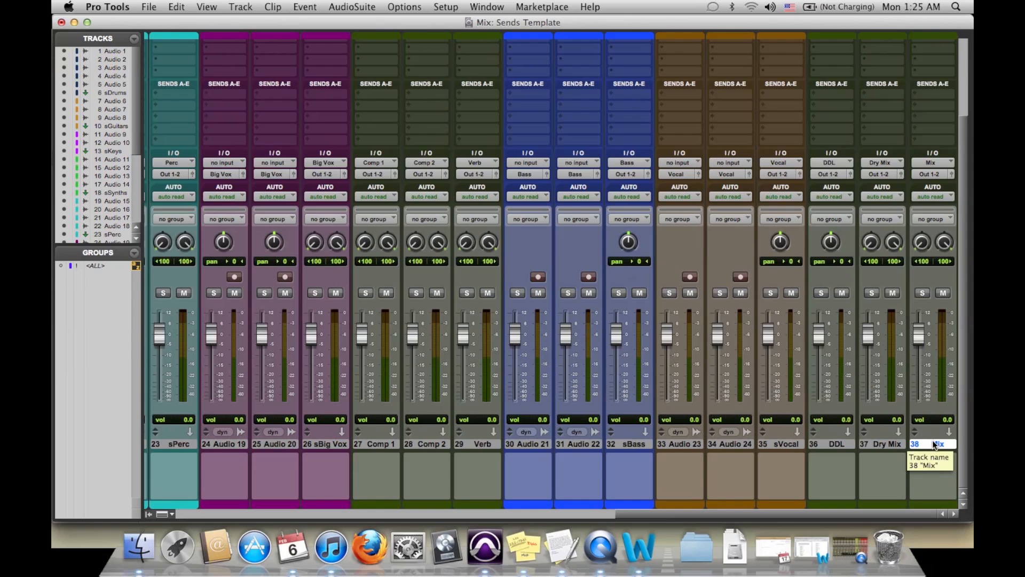
- Create one new stereo Master Fader track after the Mix track
key(super+shift+n)
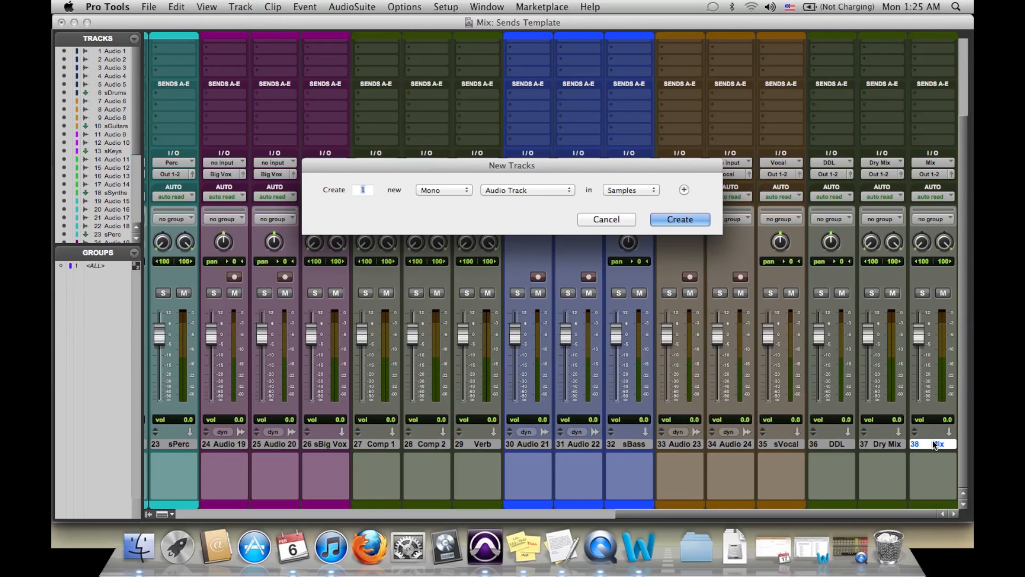
click(561, 190)
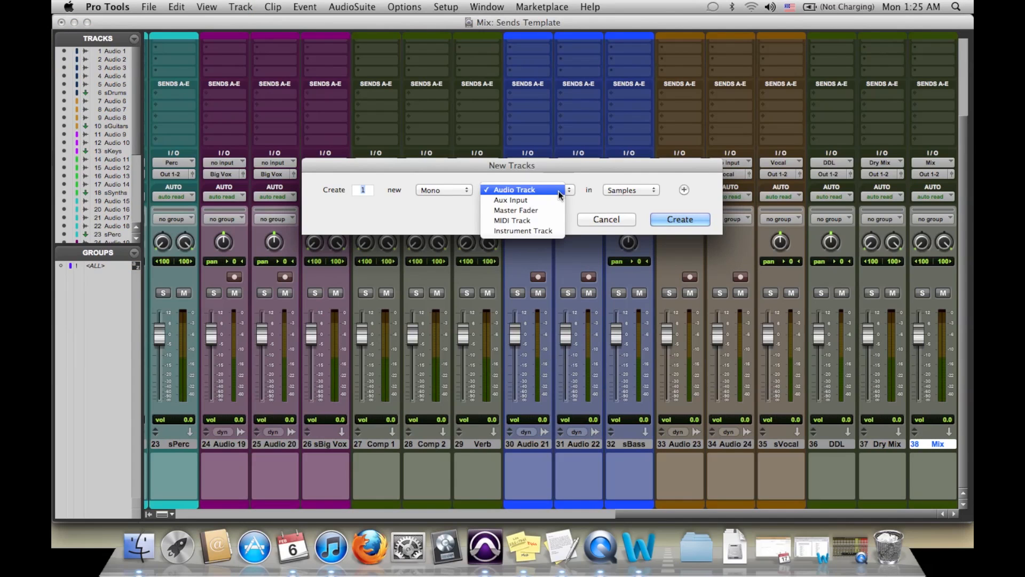
click(529, 207)
click(451, 191)
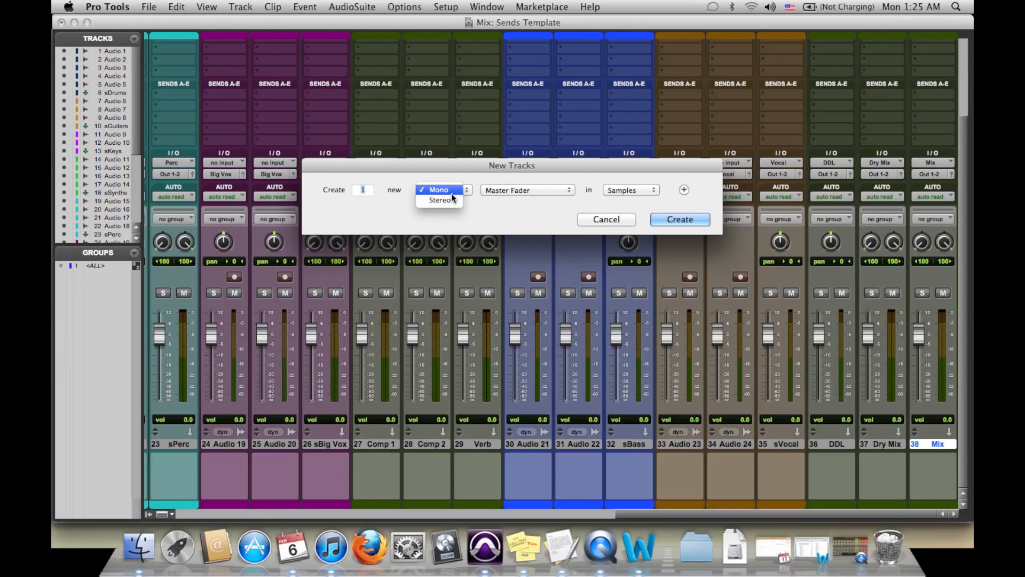
click(444, 201)
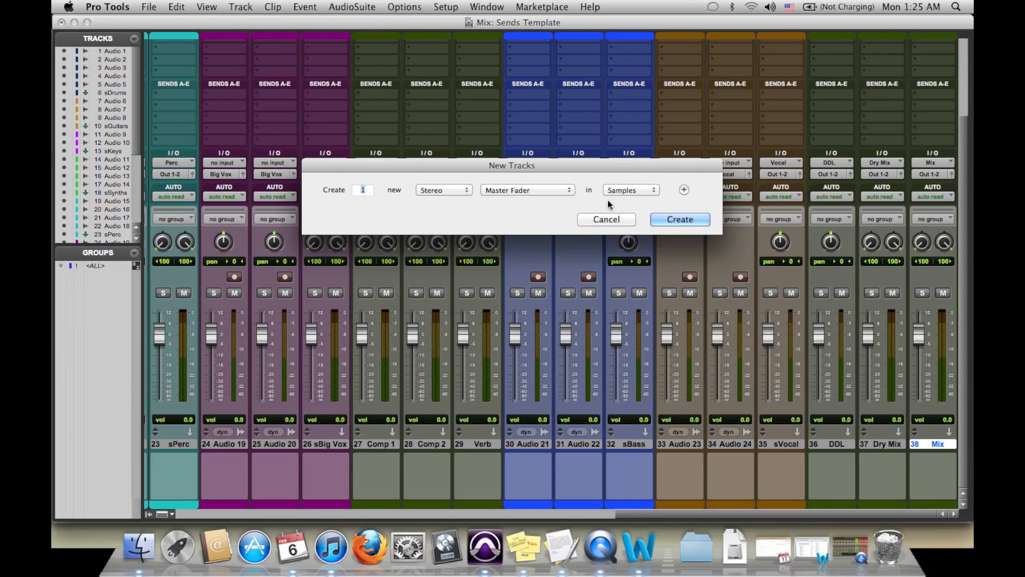
click(675, 220)
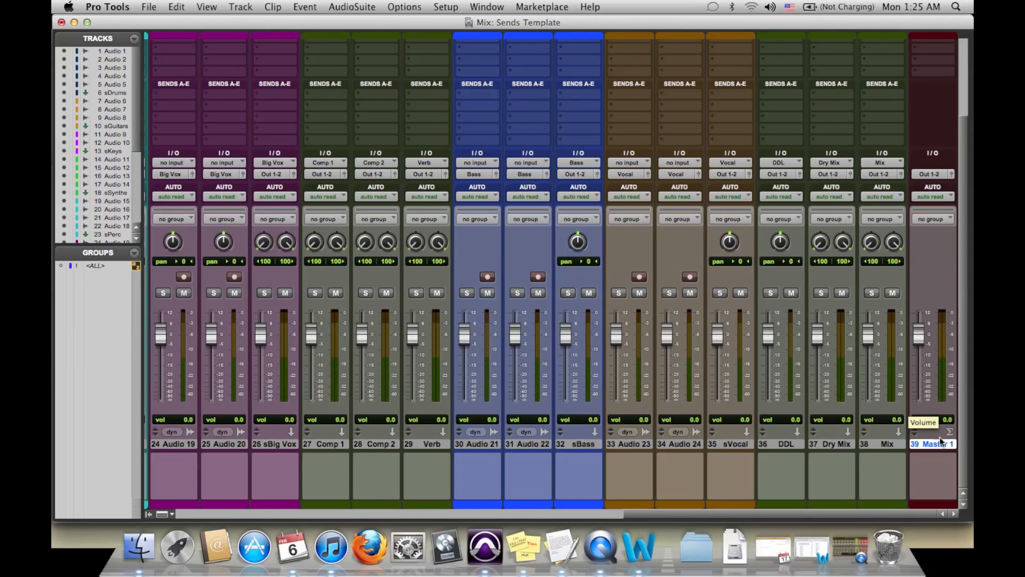
- Set the master fader's output to Main (Stereo) -> Built-in Output 1-2
click(941, 171)
mouse_move(941, 171)
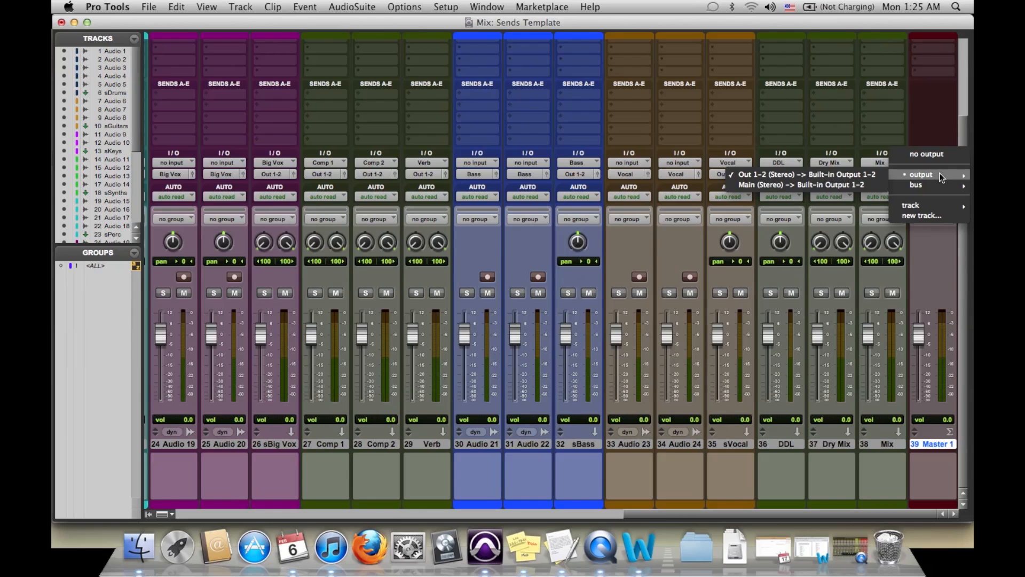
click(848, 184)
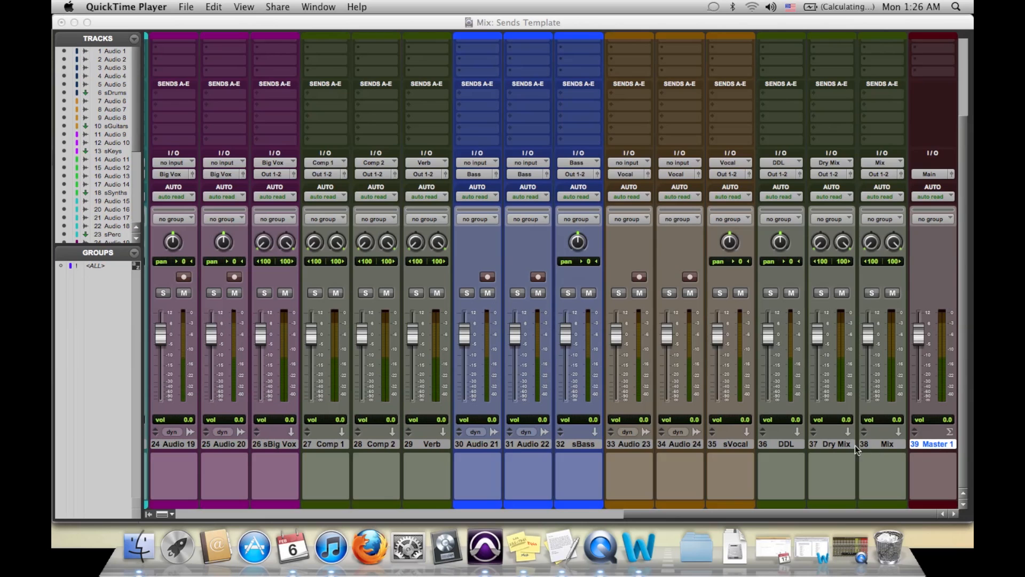
shift+click(781, 447)
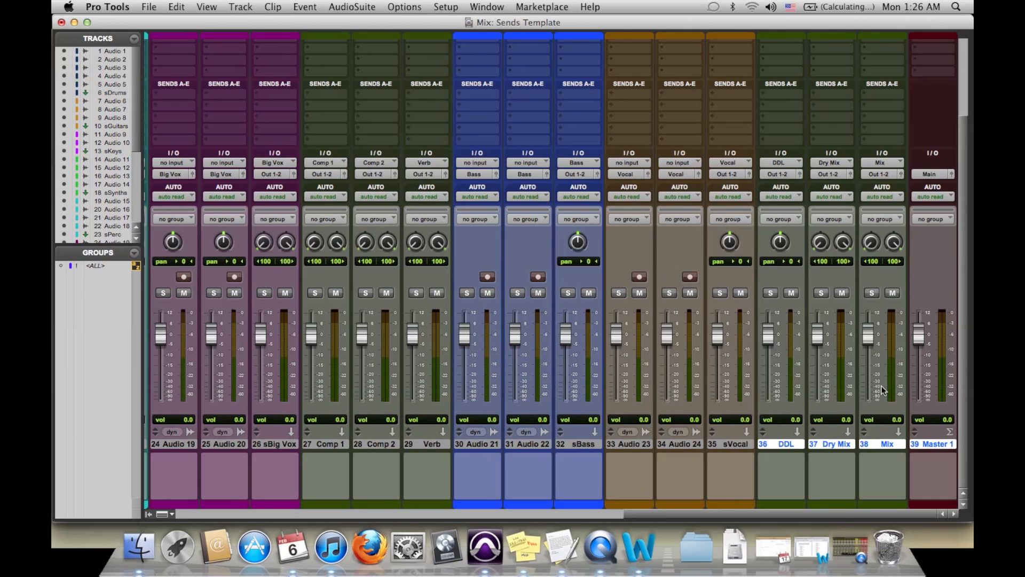
right_click(851, 445)
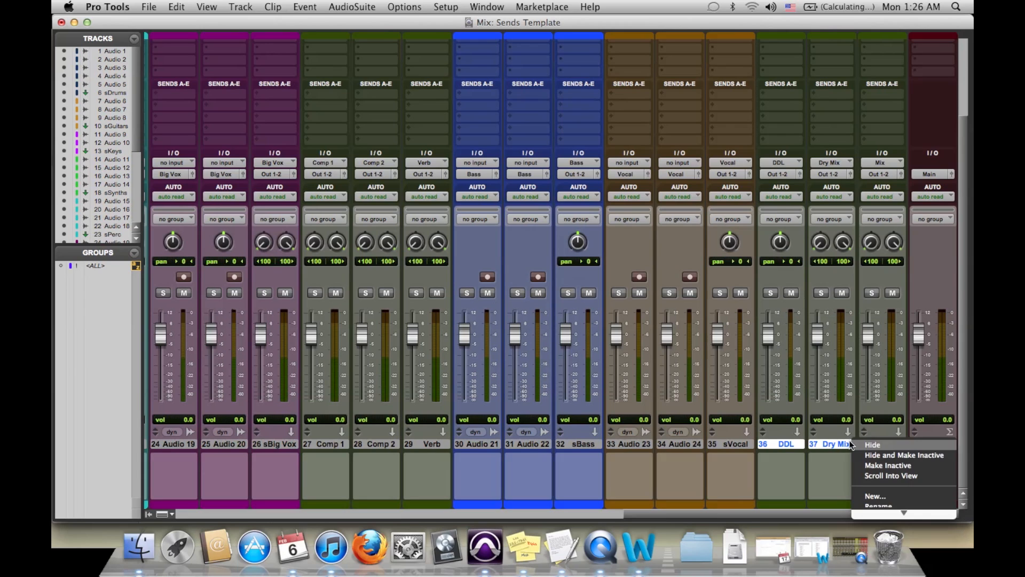
click(932, 273)
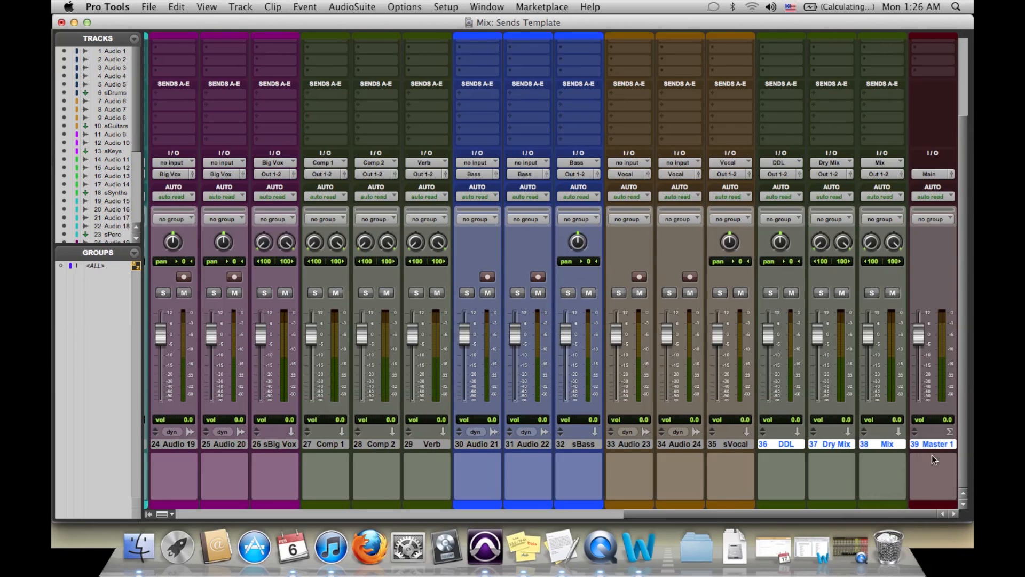
click(715, 443)
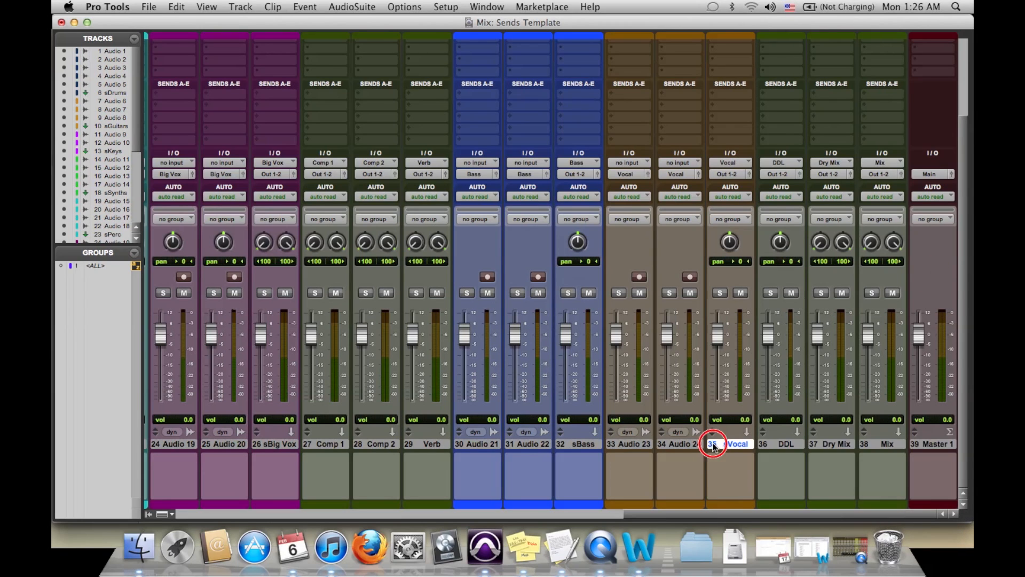
- Color the Dry Mix, Mix and Master 1 tracks red and close the color palette
click(840, 445)
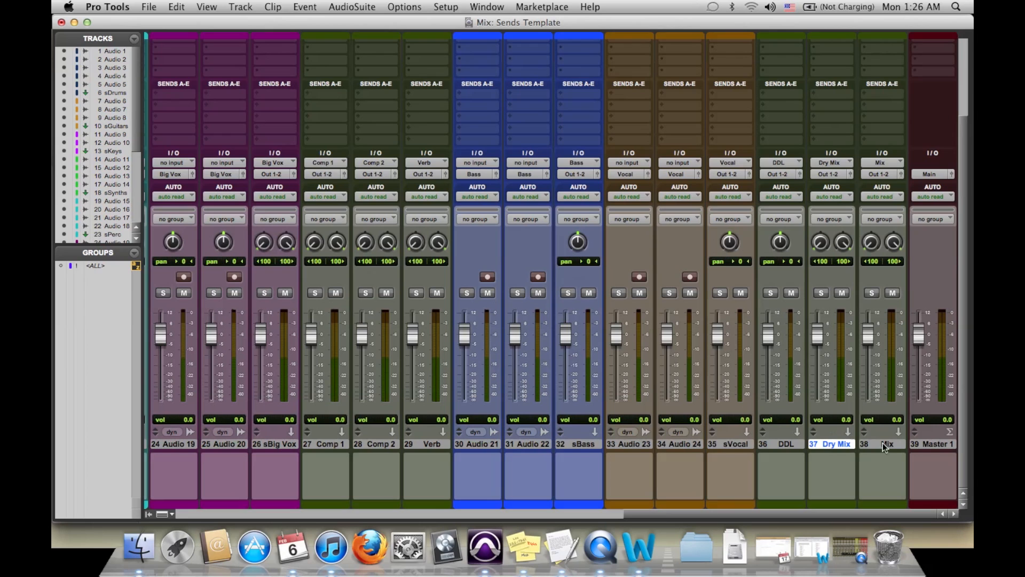
shift+click(923, 444)
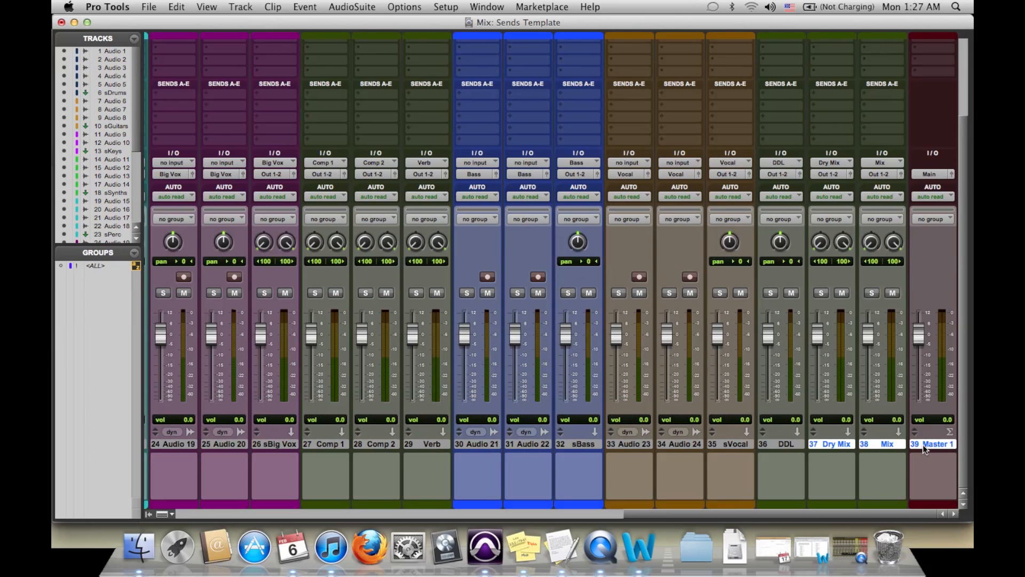
double_click(925, 38)
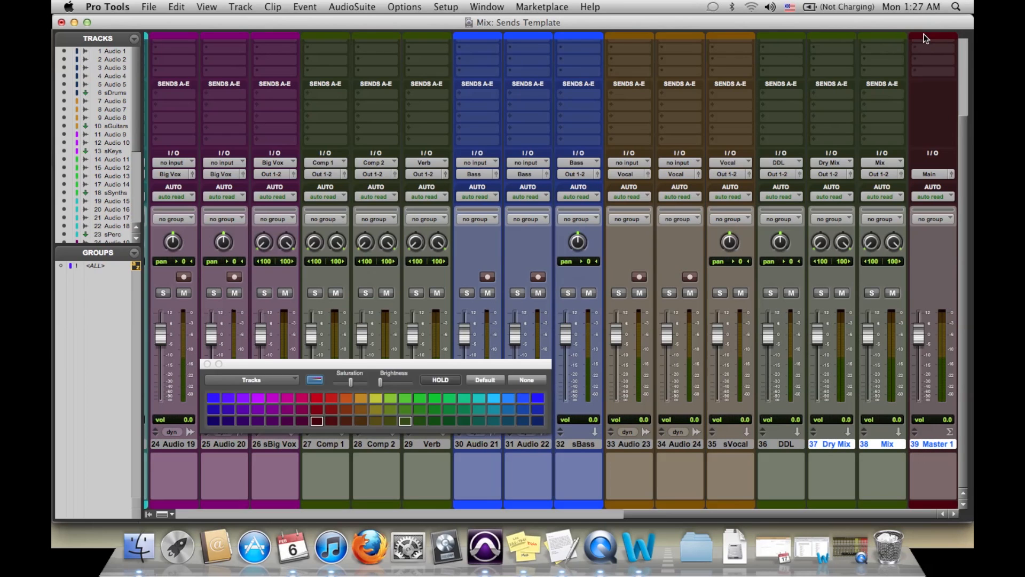
click(332, 398)
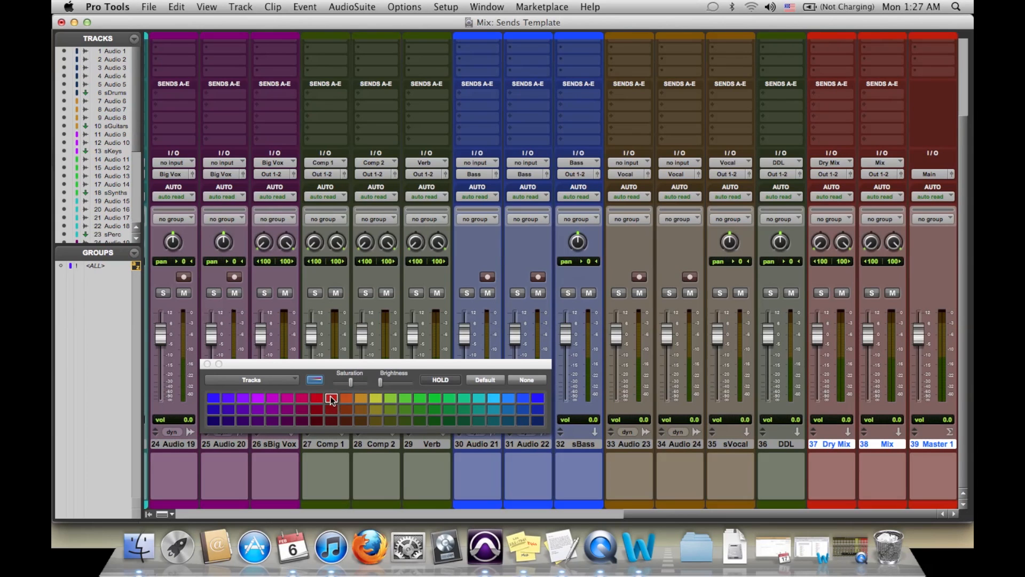
click(320, 399)
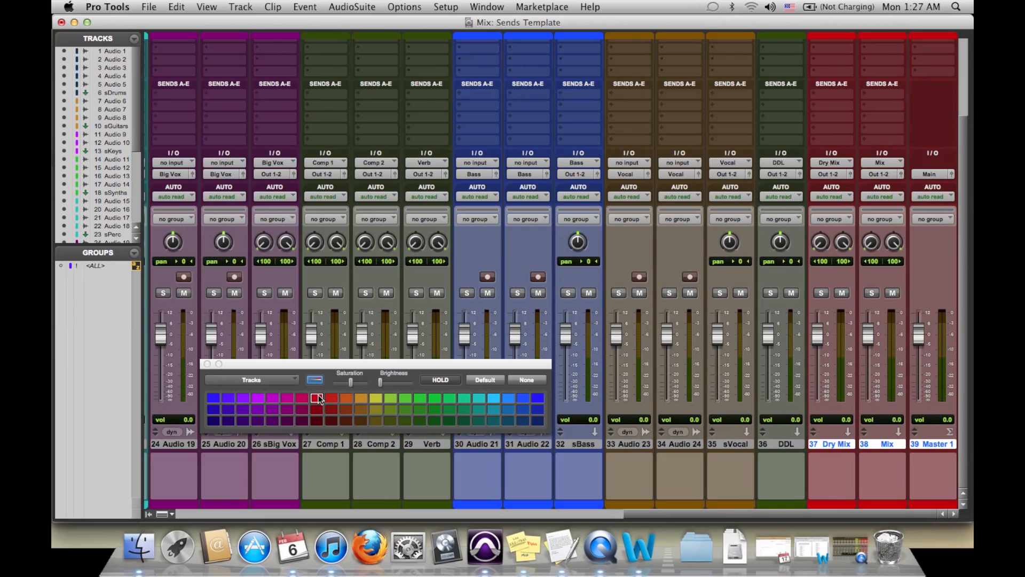
click(208, 364)
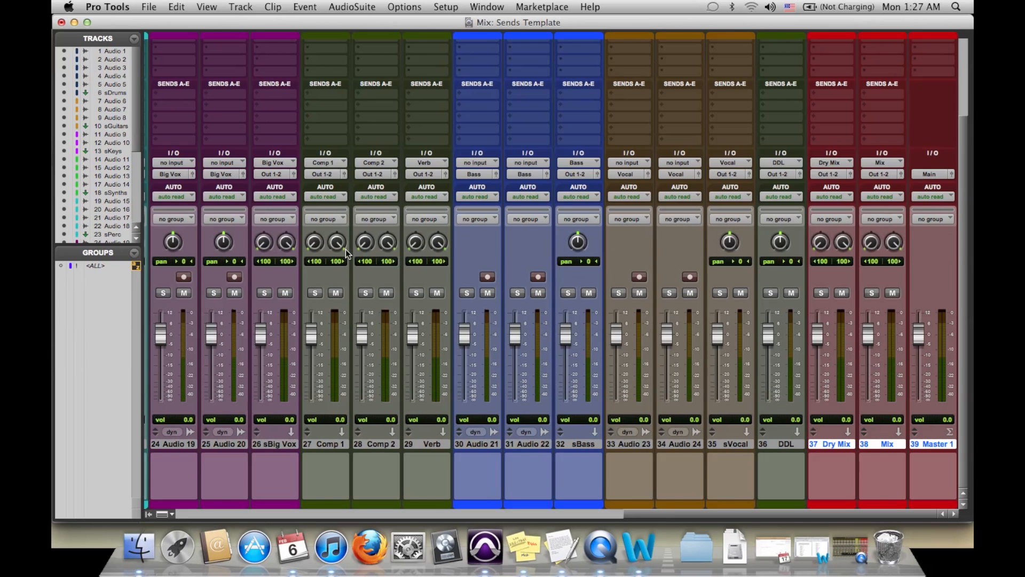
- Examine the inserts, Comp 1 and Comp 2 sends and output routing across all tracks, from the drums to the master fader
scroll(346, 248, left, 15)
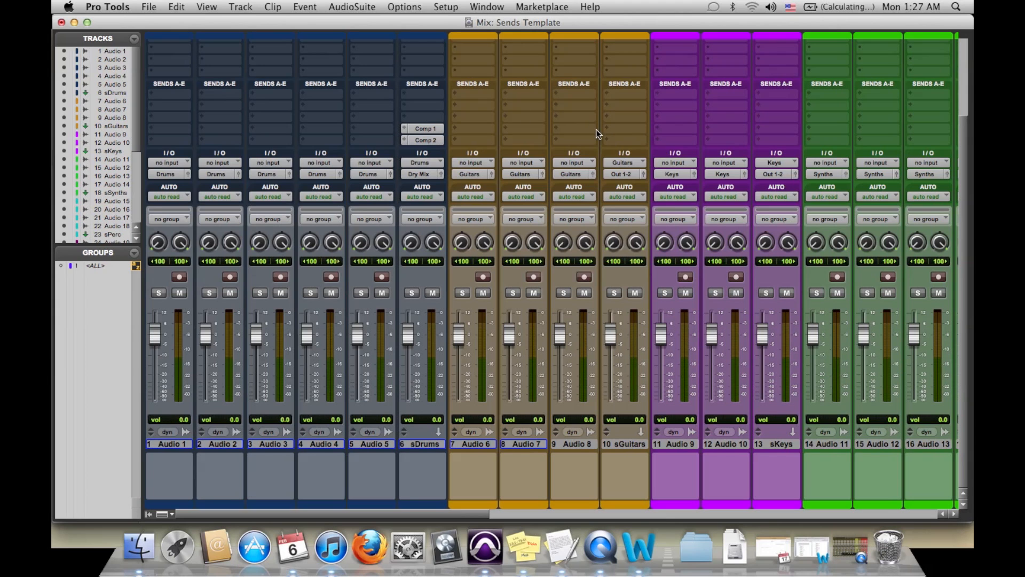
scroll(596, 130, up, 5)
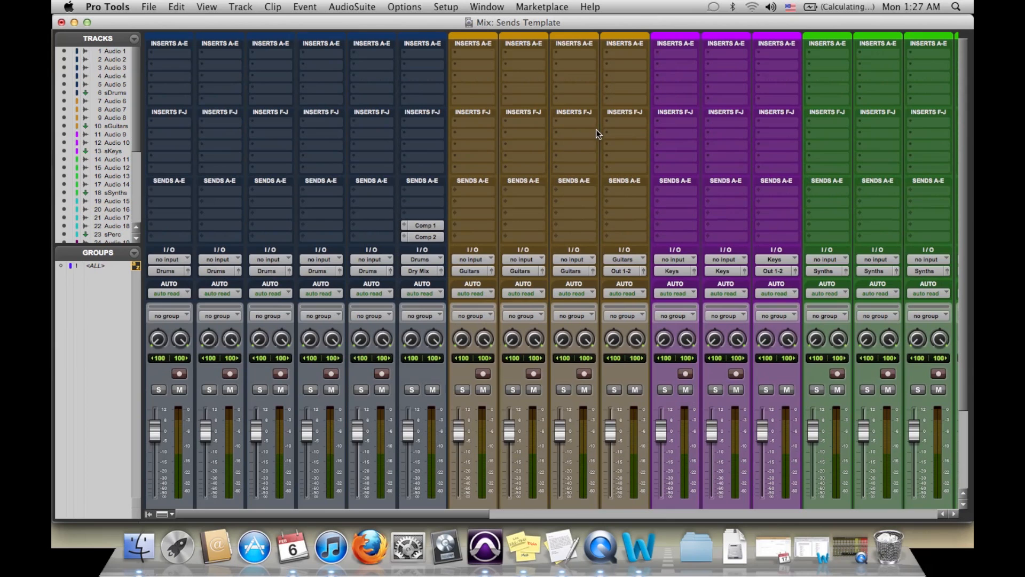
scroll(614, 107, right, 10)
scroll(644, 59, left, 10)
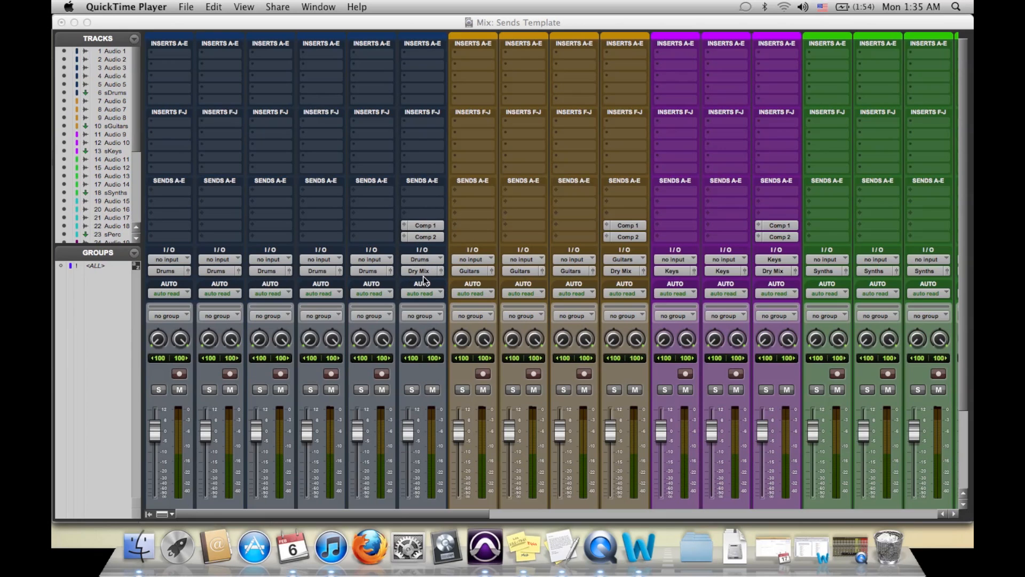
scroll(660, 269, right, 2)
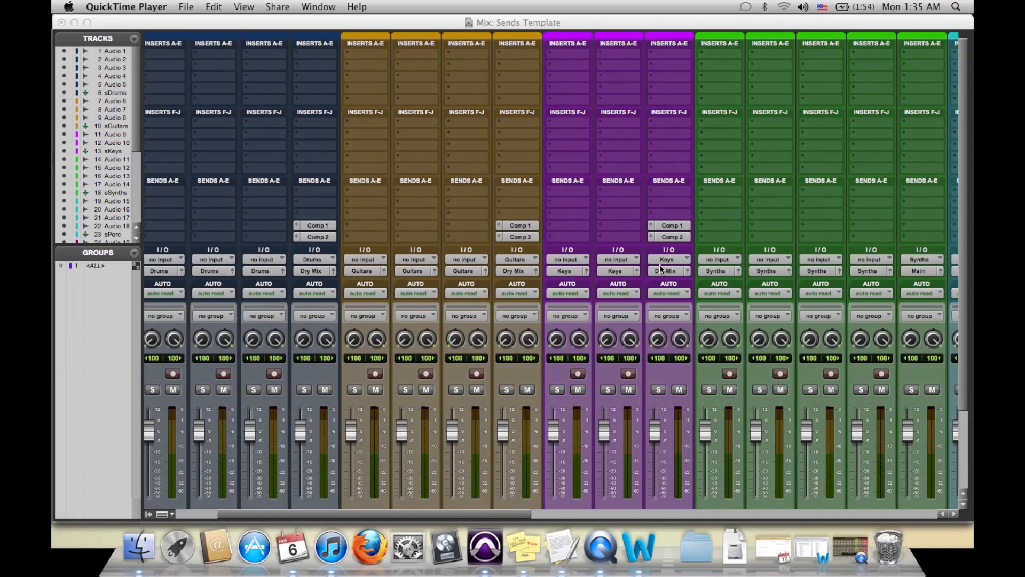
scroll(660, 269, right, 14)
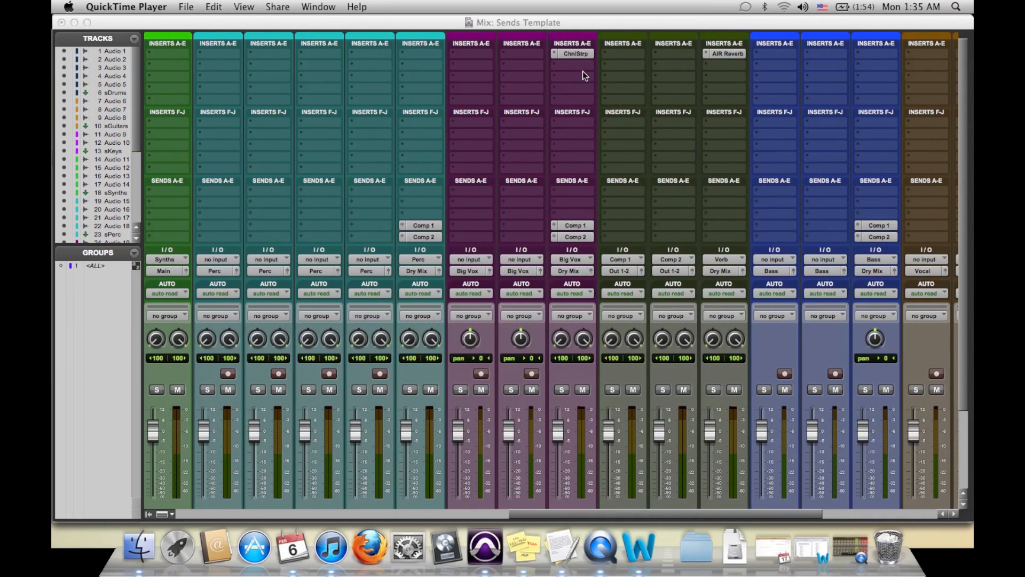
scroll(627, 222, right, 4)
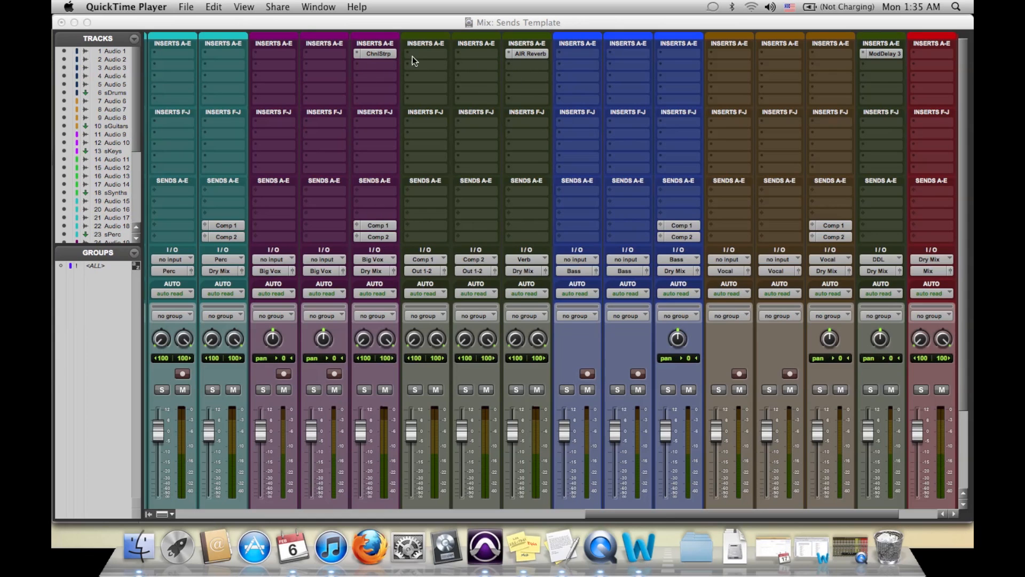
scroll(642, 107, right, 4)
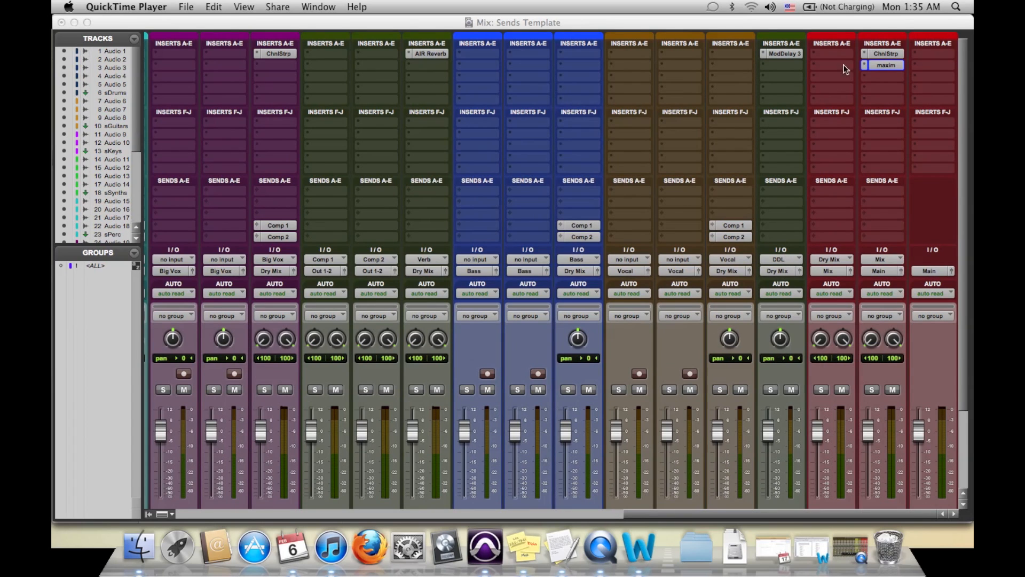
scroll(617, 176, right, 10)
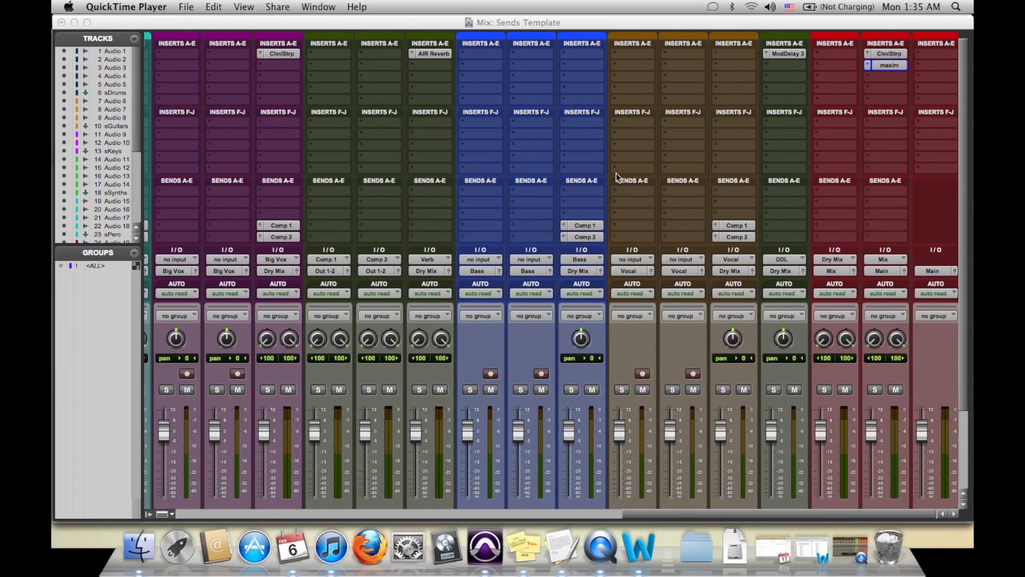
scroll(617, 178, left, 2)
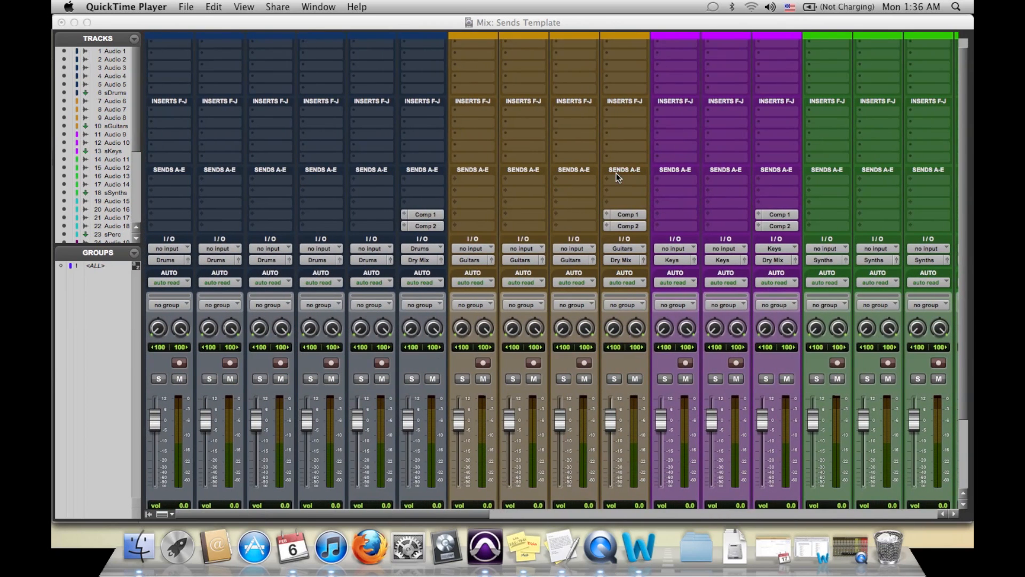
- Put the sDrums submix track in solo safe mode
scroll(617, 177, down, 5)
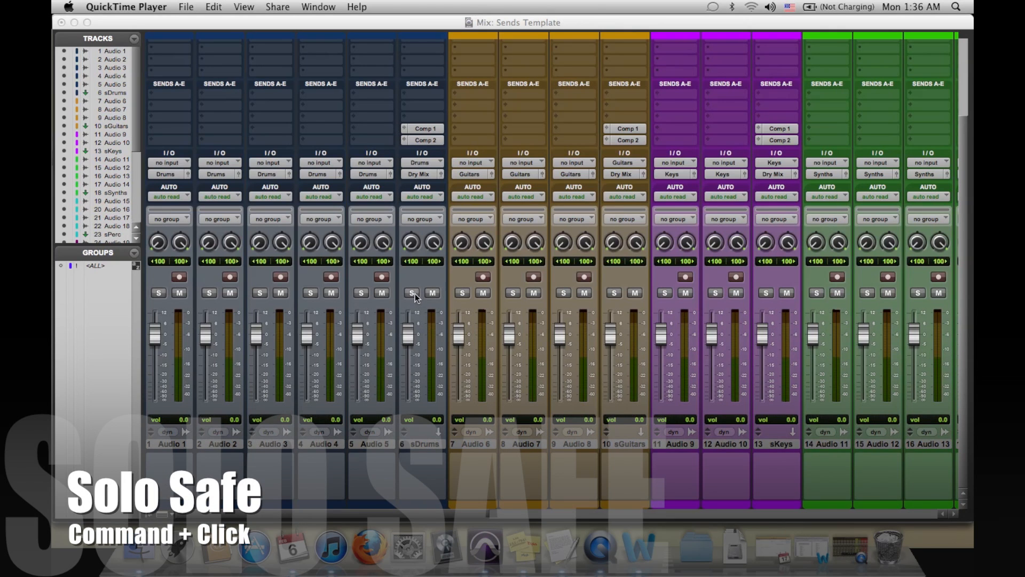
super+click(412, 294)
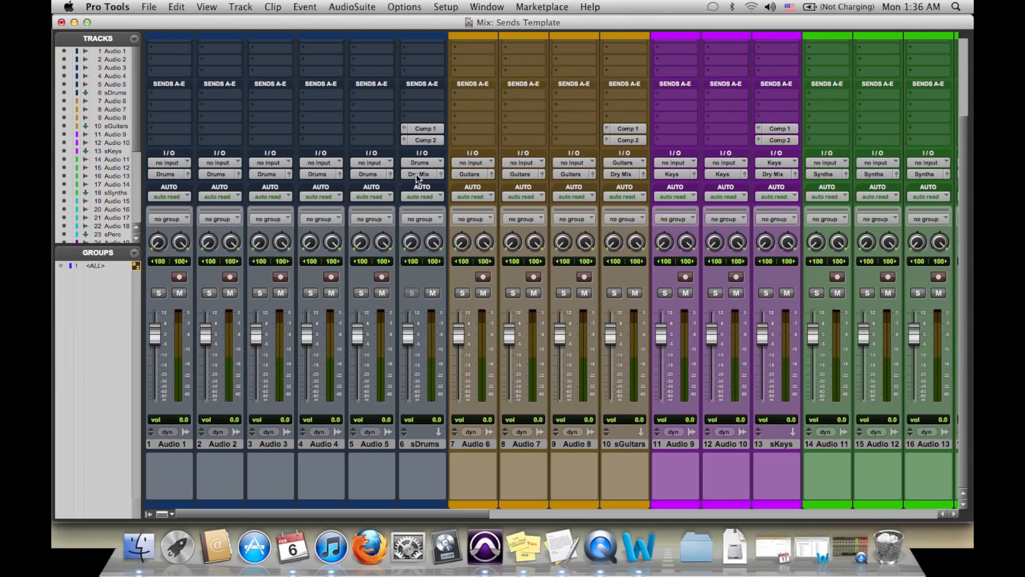
scroll(556, 213, right, 10)
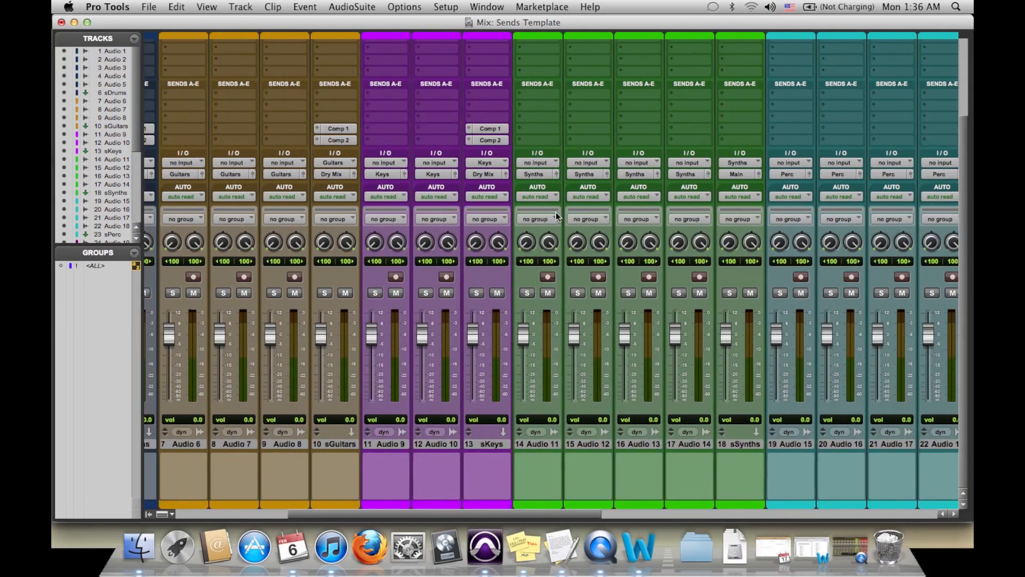
scroll(556, 213, left, 4)
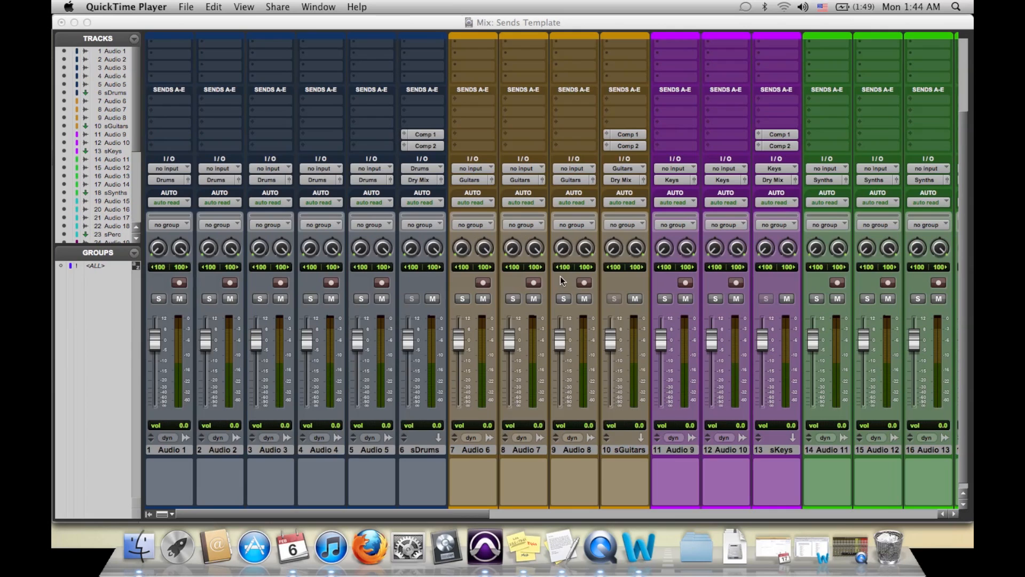
- Try lowering the volume faders of the Audio 7 and Audio 8 guitar tracks, and reset both to 0.0
scroll(560, 277, right, 15)
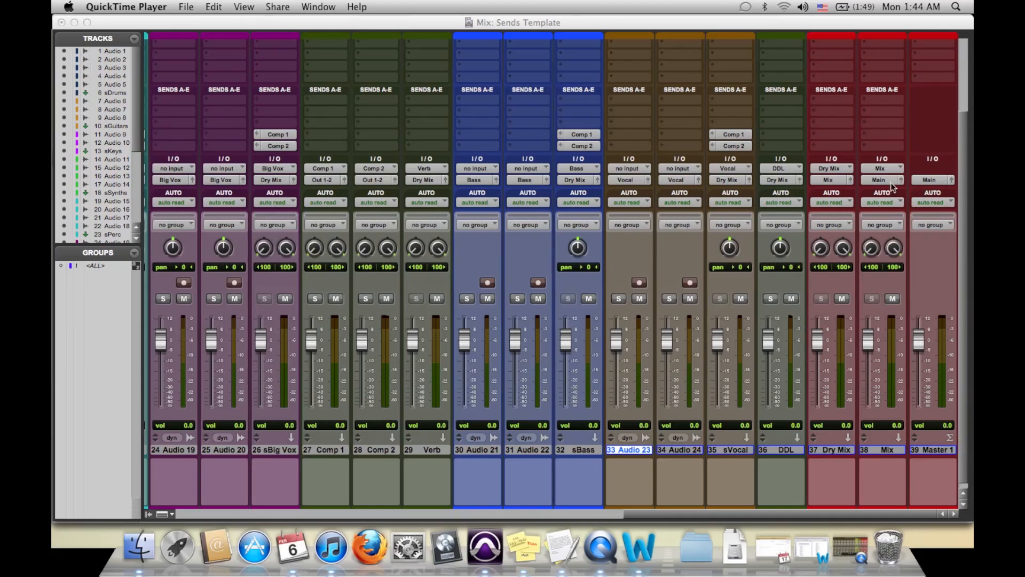
scroll(347, 180, left, 15)
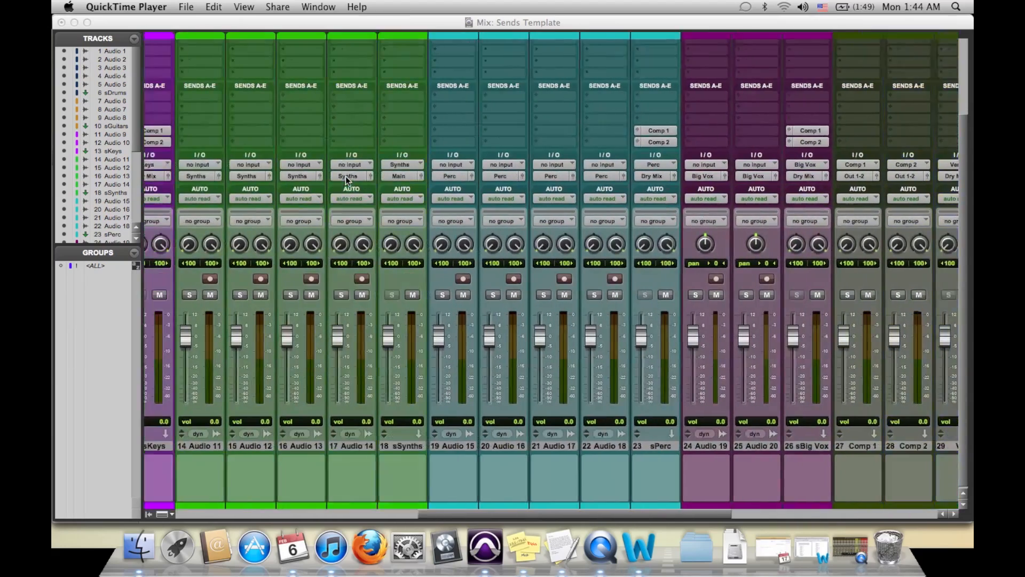
scroll(345, 175, left, 4)
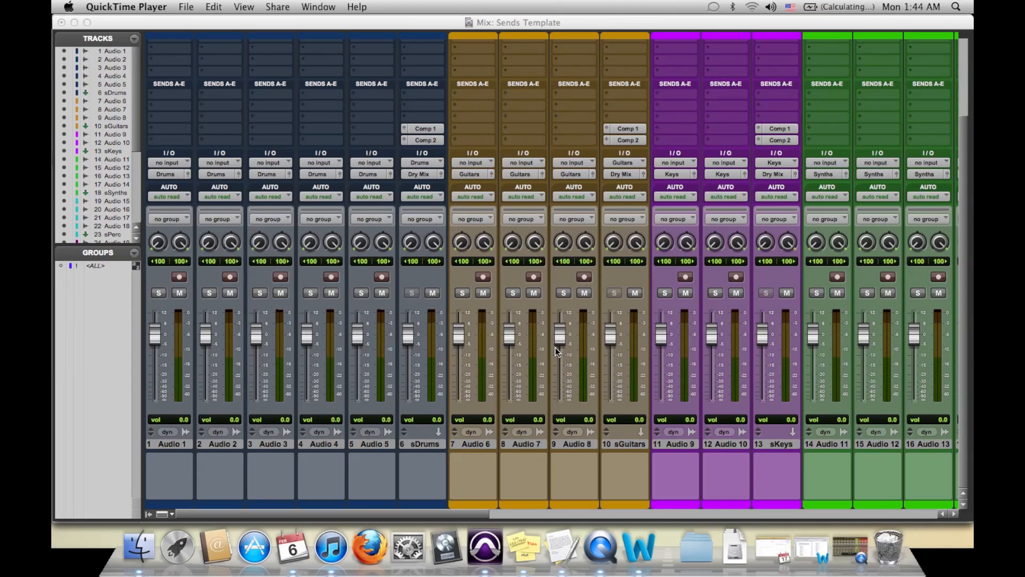
drag(556, 338, 559, 353)
drag(514, 328, 562, 339)
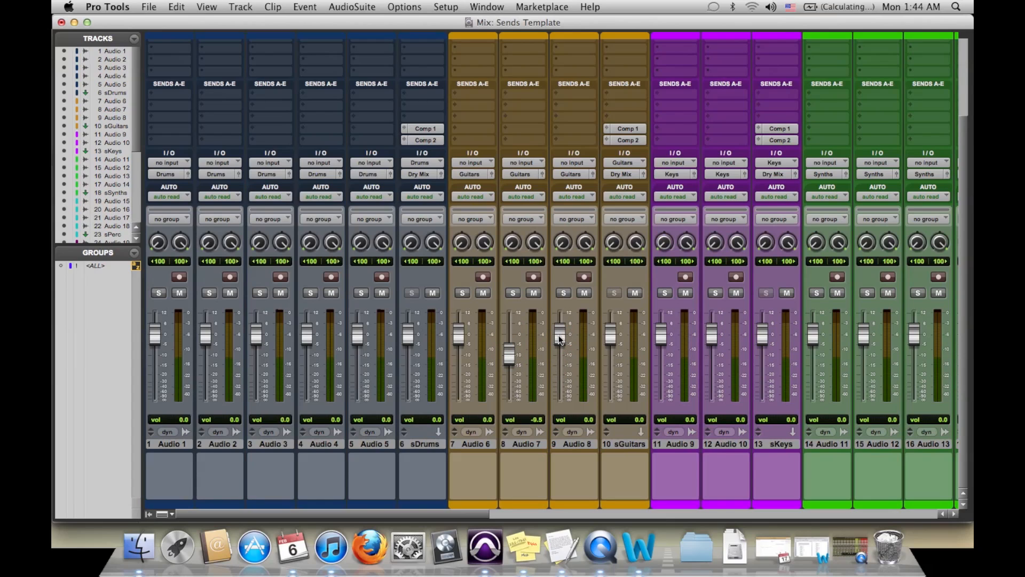
alt+click(508, 354)
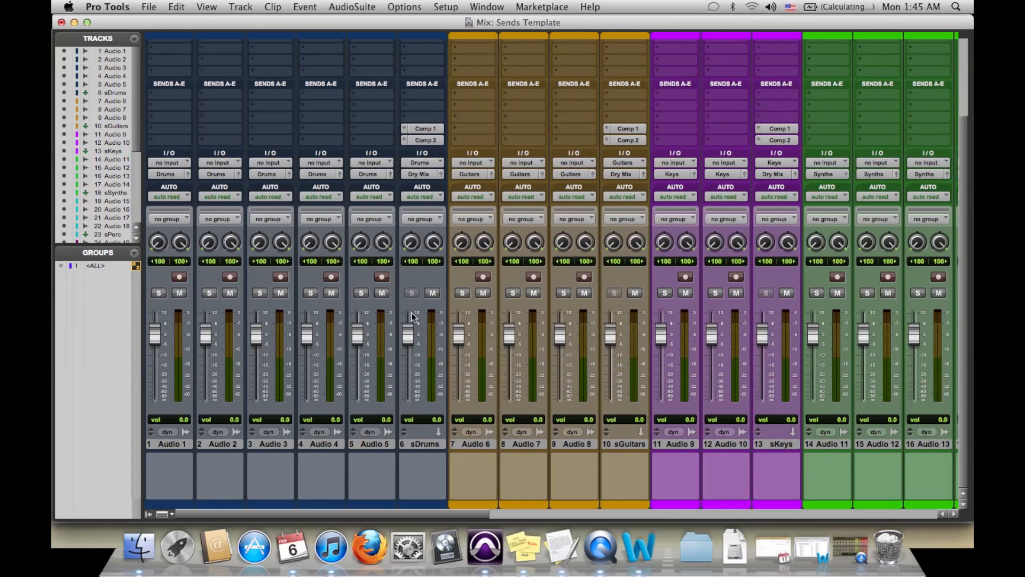
- Try lowering the sDrums fader to about -3.4 and the sGuitars fader to about -5.5, and reset both to 0.0
drag(409, 333, 409, 344)
drag(610, 338, 611, 354)
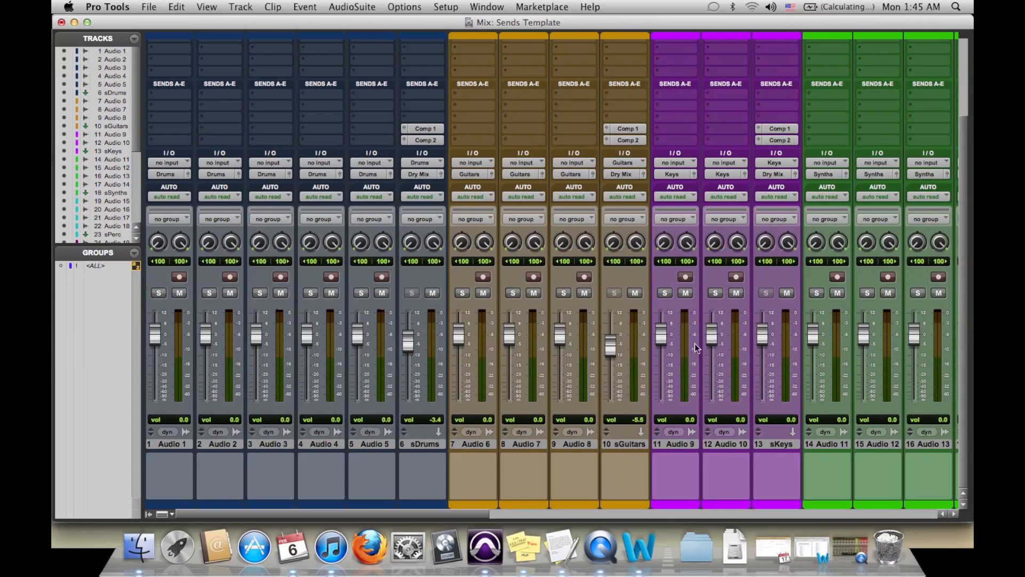
alt+click(612, 349)
alt+click(408, 341)
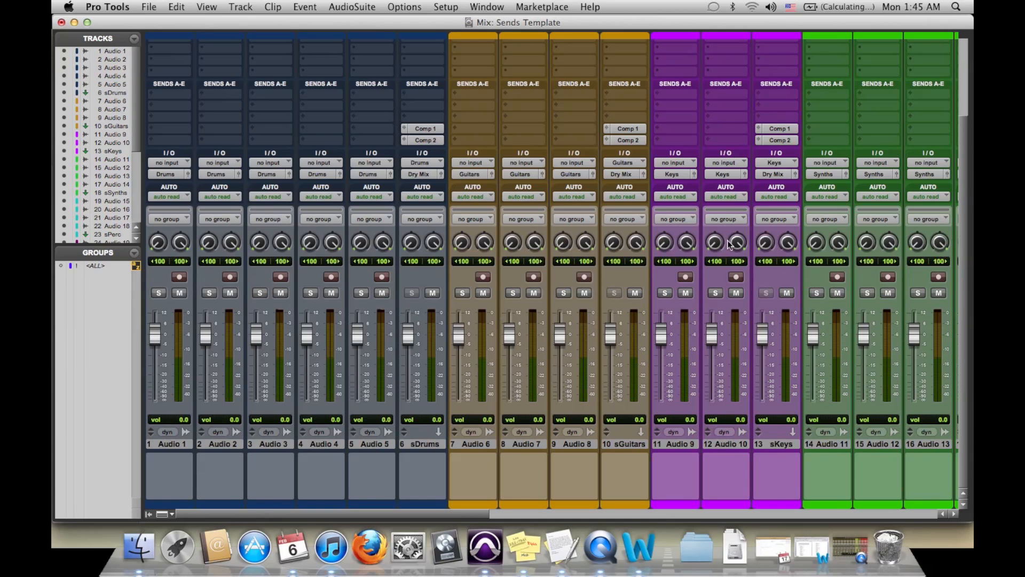
- Start saving the session as a template named Sends Template, installed in the system, and check the available template categories
scroll(730, 245, right, 5)
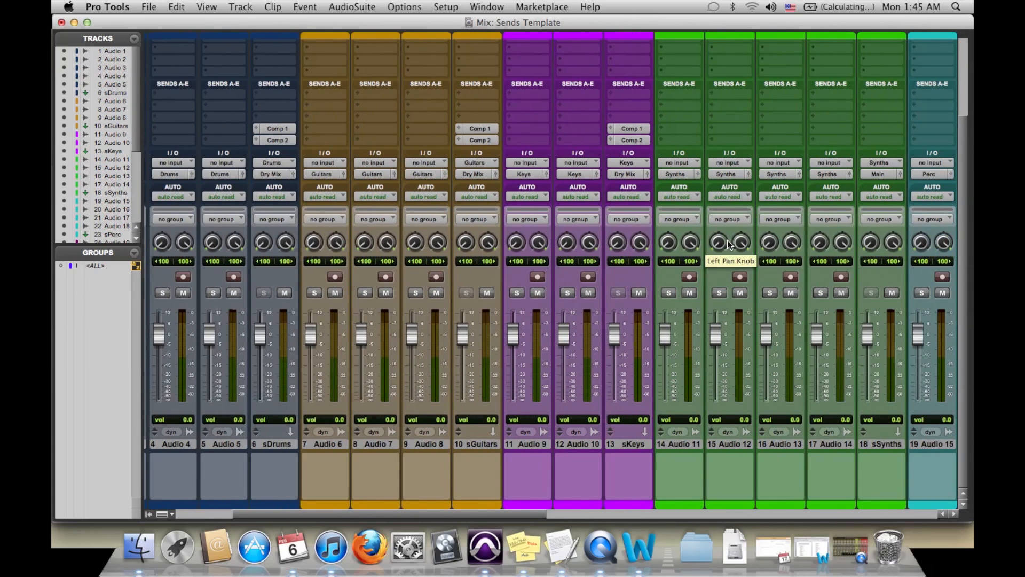
scroll(729, 243, left, 5)
scroll(729, 243, up, 4)
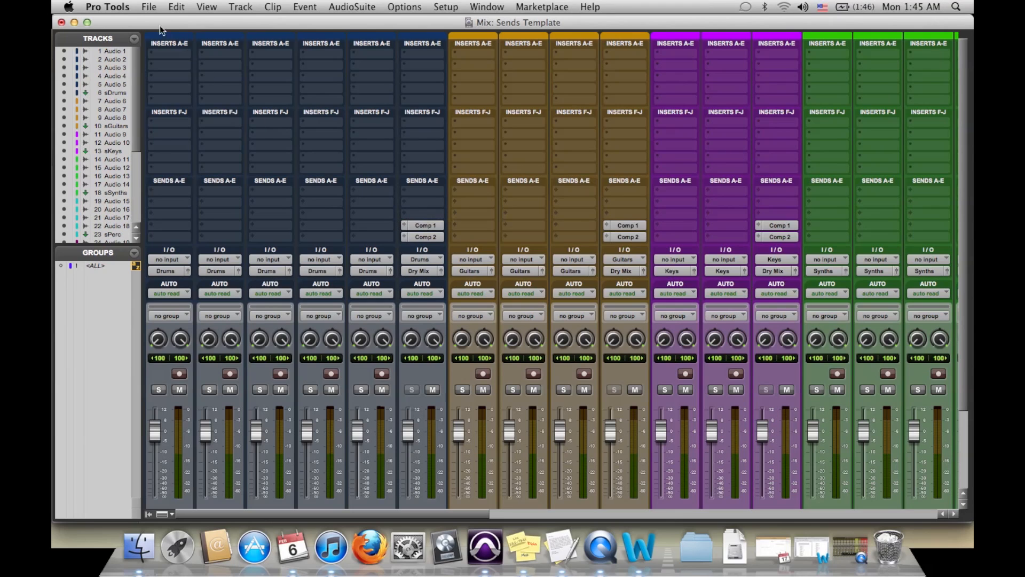
click(149, 7)
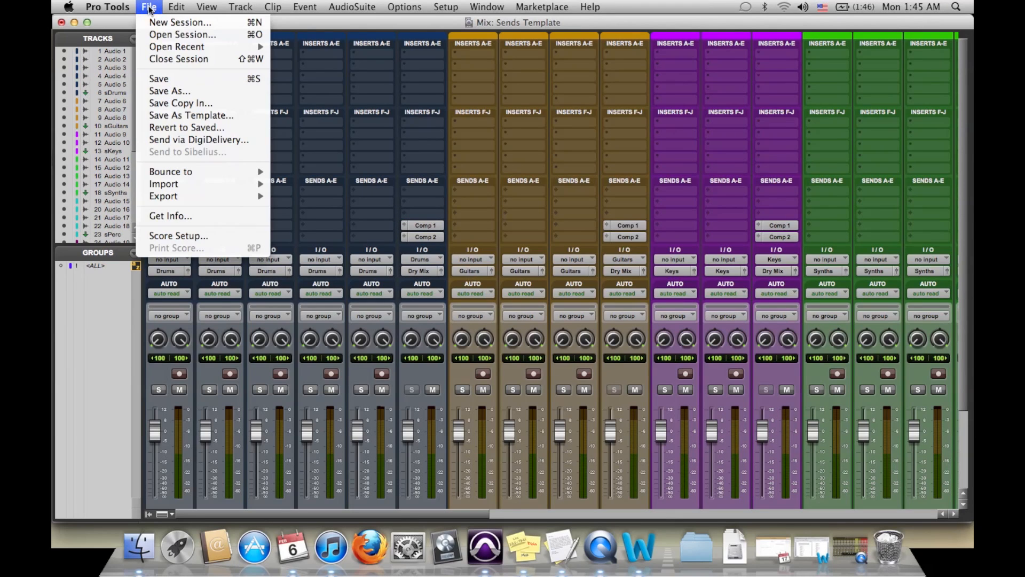
click(181, 114)
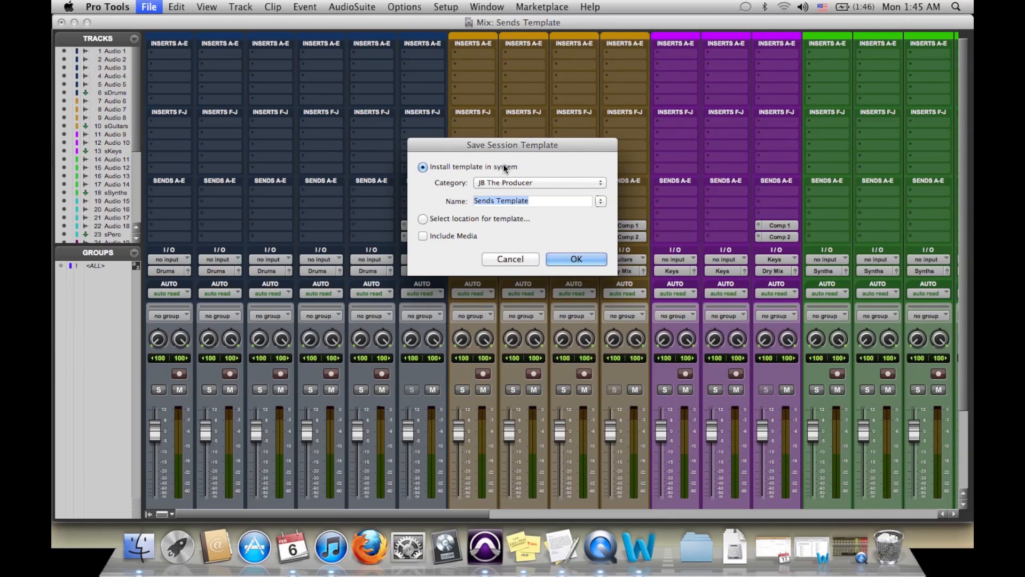
click(598, 183)
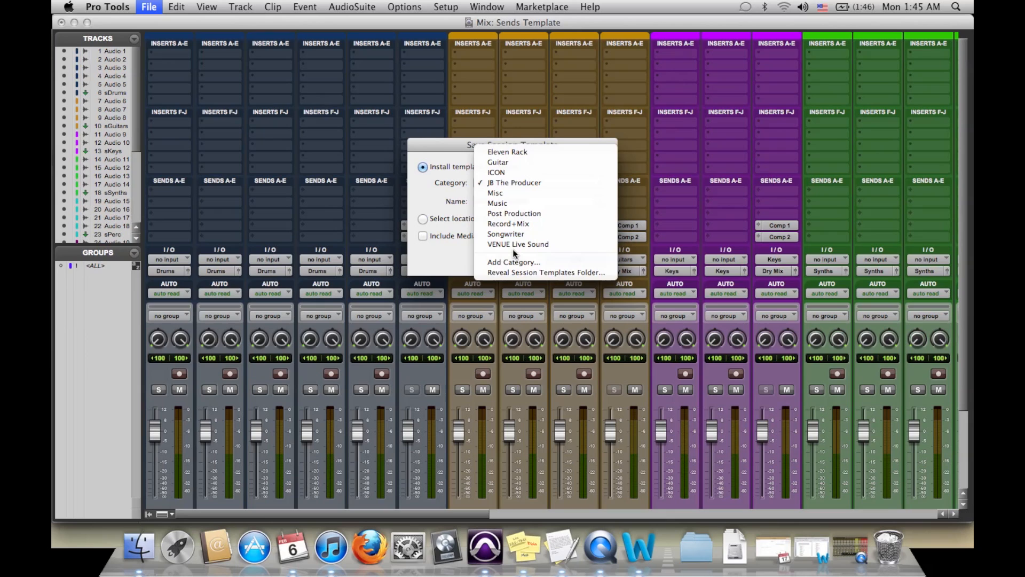
click(454, 186)
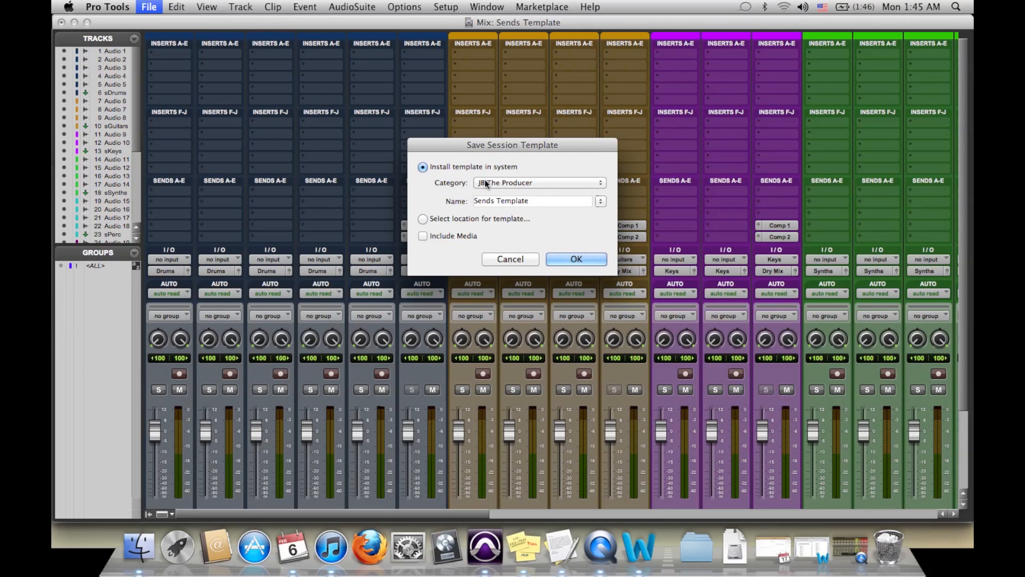